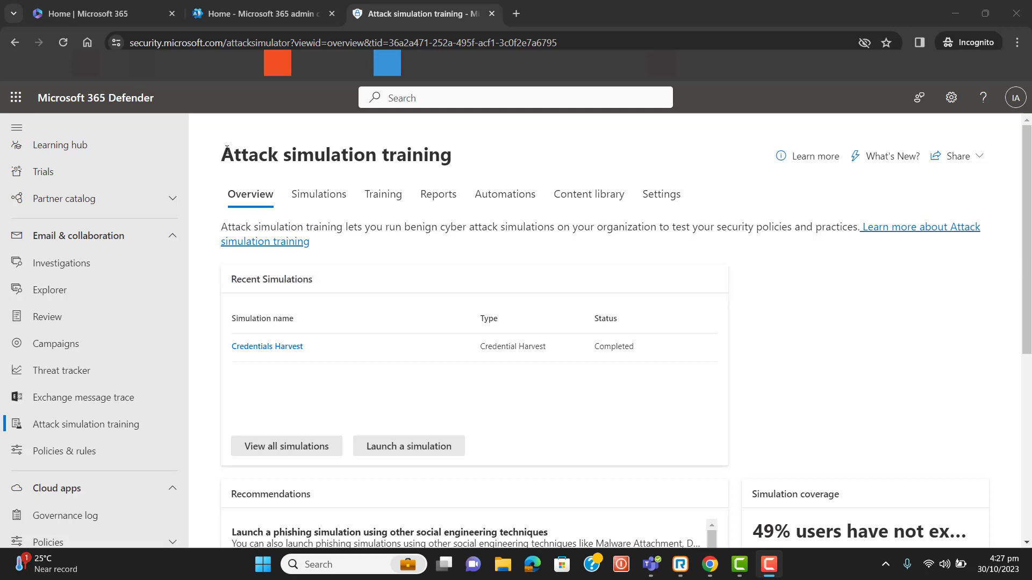
- Open the Security admin center from the Microsoft 365 admin center and go to Attack simulation training
{"action": "left_click_drag", "start_coordinate": [222, 154], "coordinate": [479, 160]}
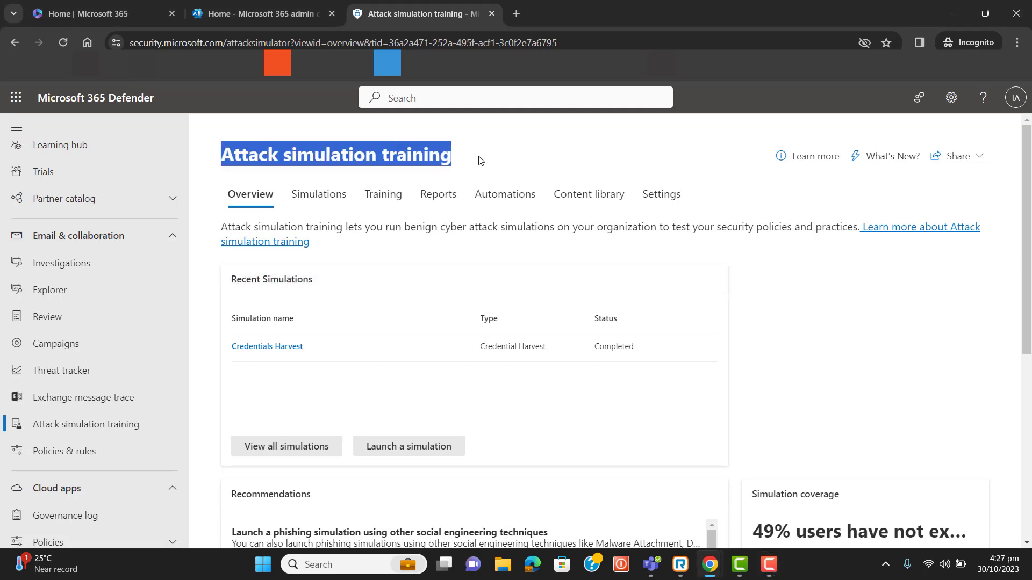
{"action": "left_click", "coordinate": [289, 17]}
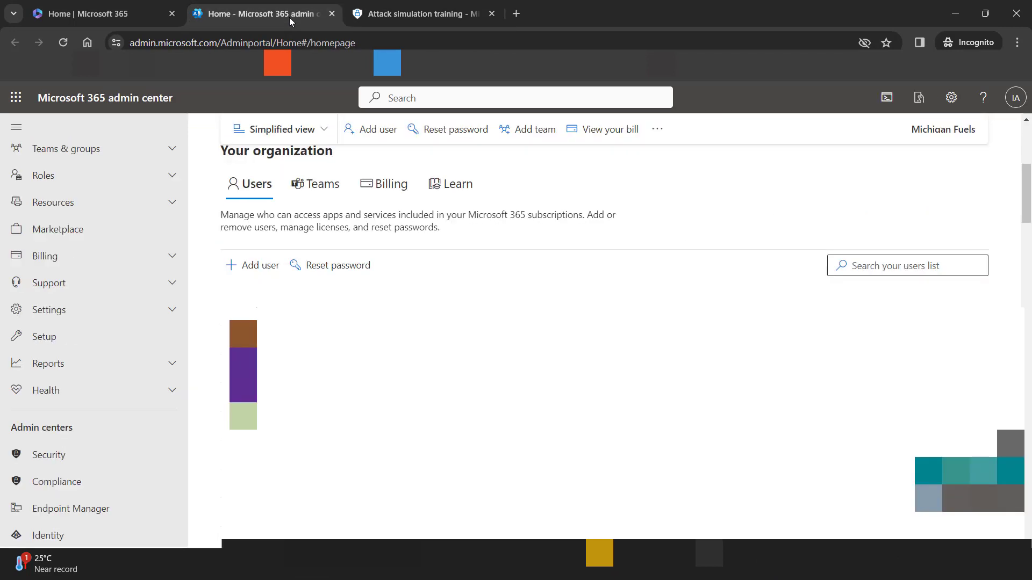
{"action": "left_click", "coordinate": [64, 459]}
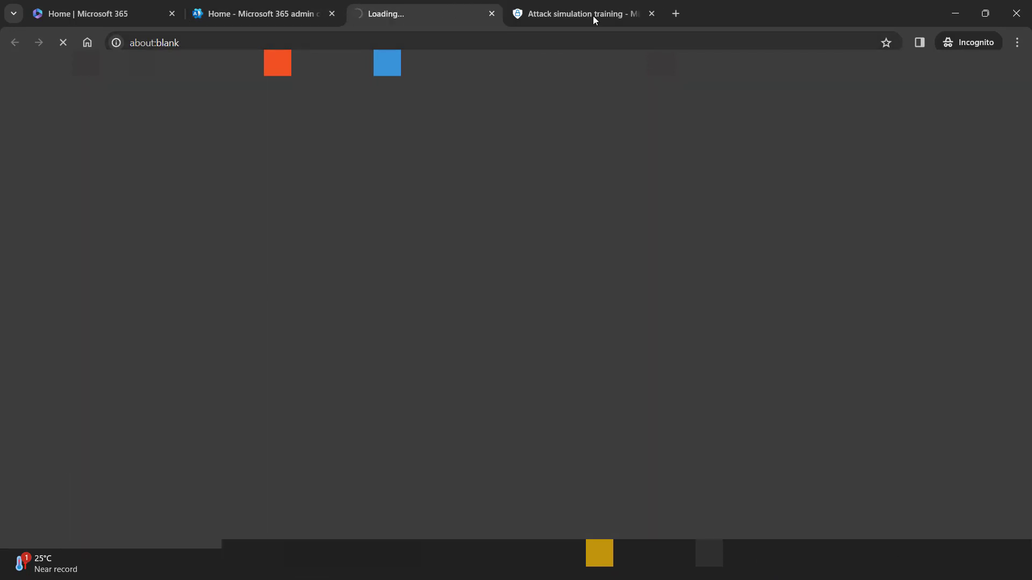
{"action": "left_click", "coordinate": [601, 13]}
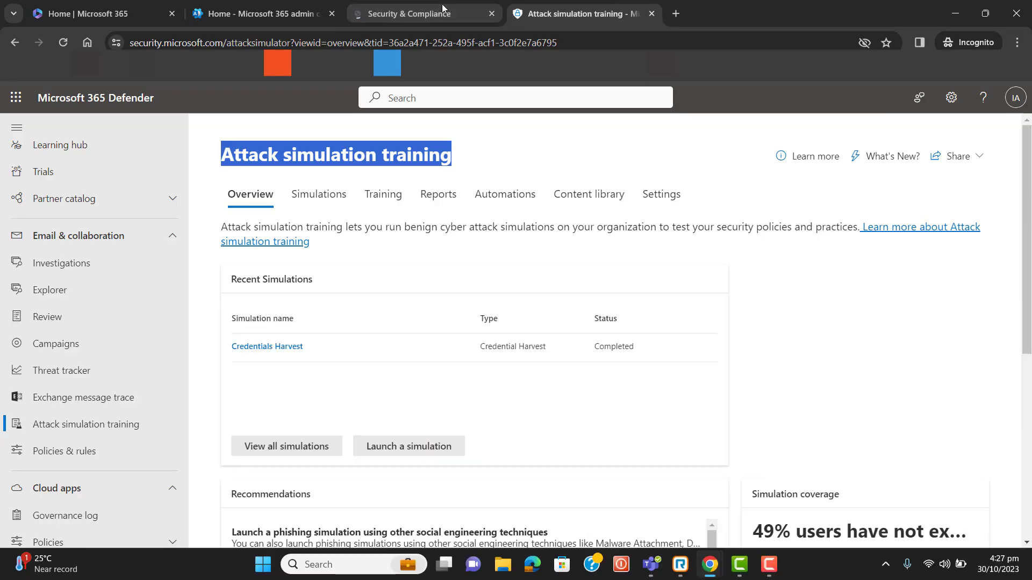
{"action": "left_click", "coordinate": [443, 8]}
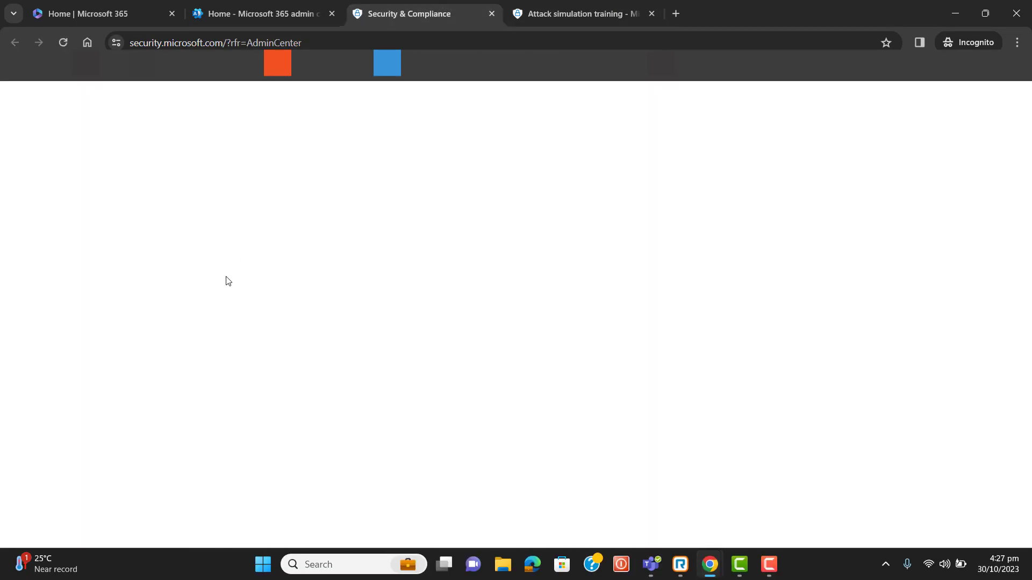
{"action": "left_click", "coordinate": [591, 17]}
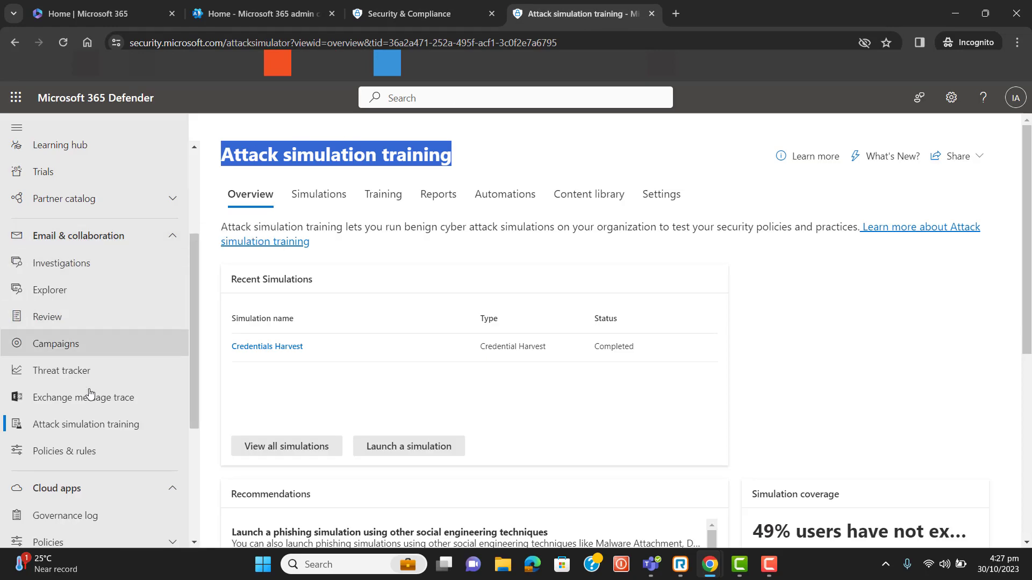
{"action": "left_click", "coordinate": [379, 10]}
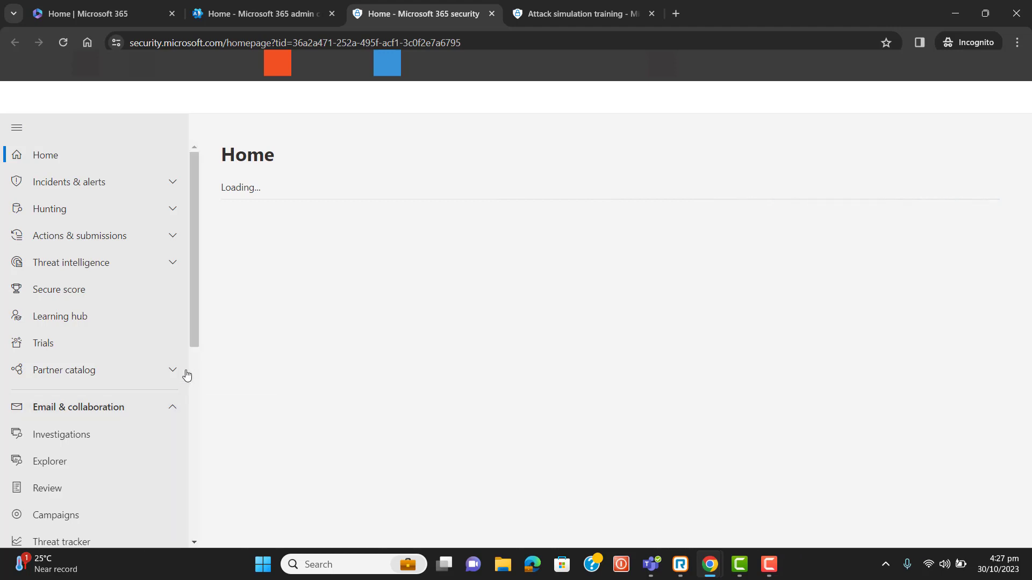
{"action": "left_click_drag", "start_coordinate": [194, 327], "coordinate": [193, 408]}
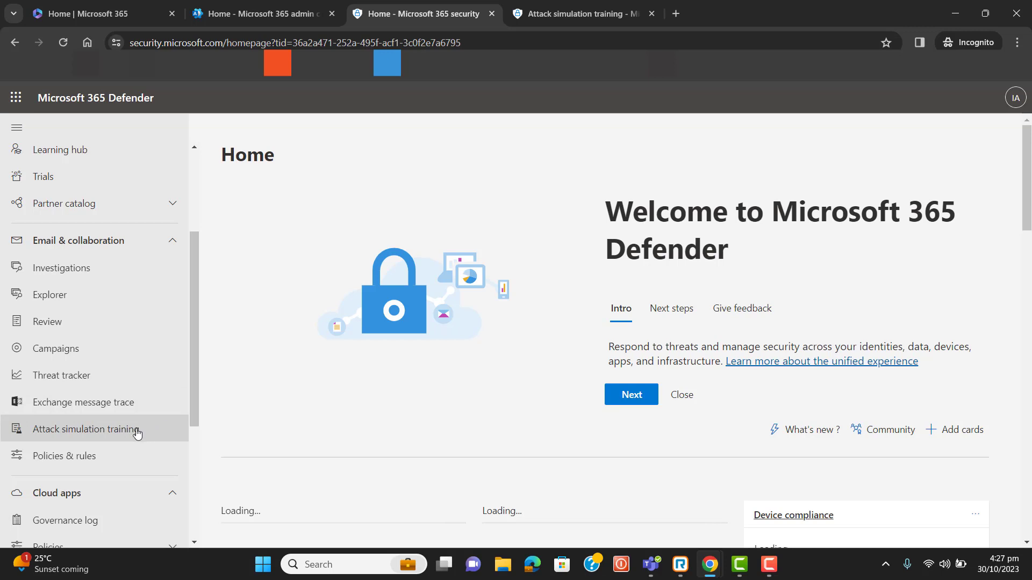
{"action": "left_click", "coordinate": [111, 433]}
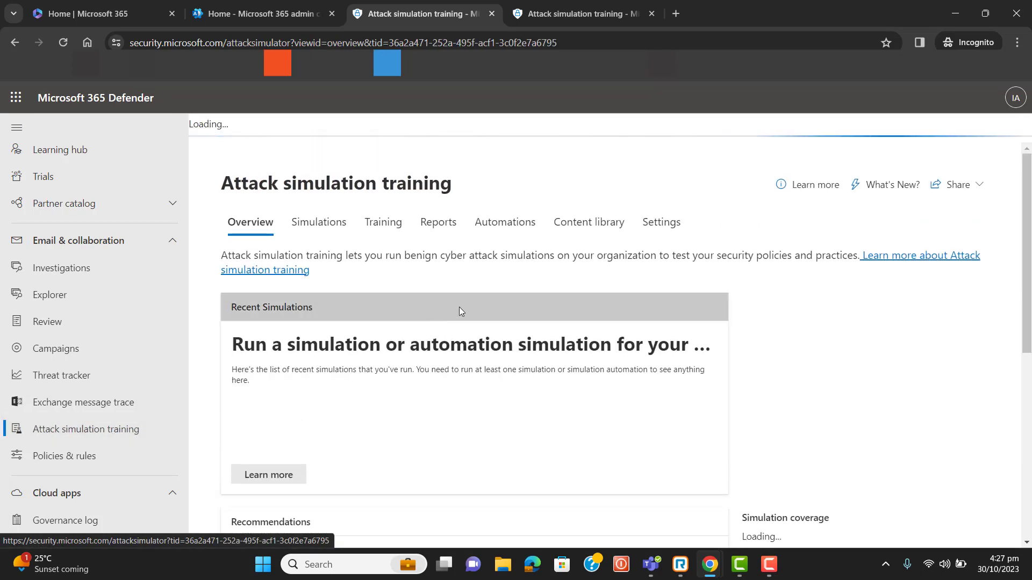
- Create a simulation automation with "Attack Simulation Automation" as both its name and its description
{"action": "left_click", "coordinate": [497, 230]}
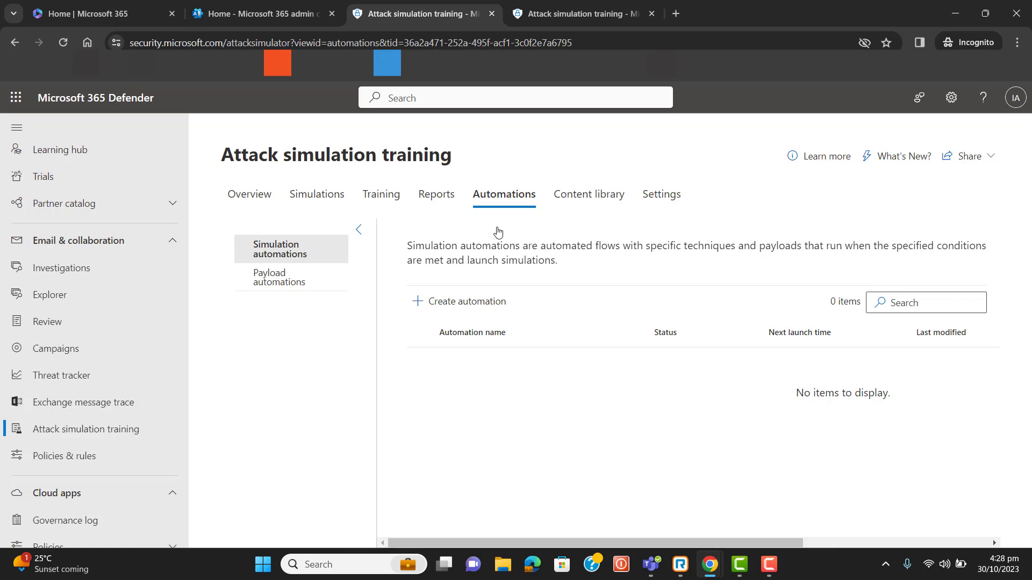
{"action": "left_click", "coordinate": [453, 302]}
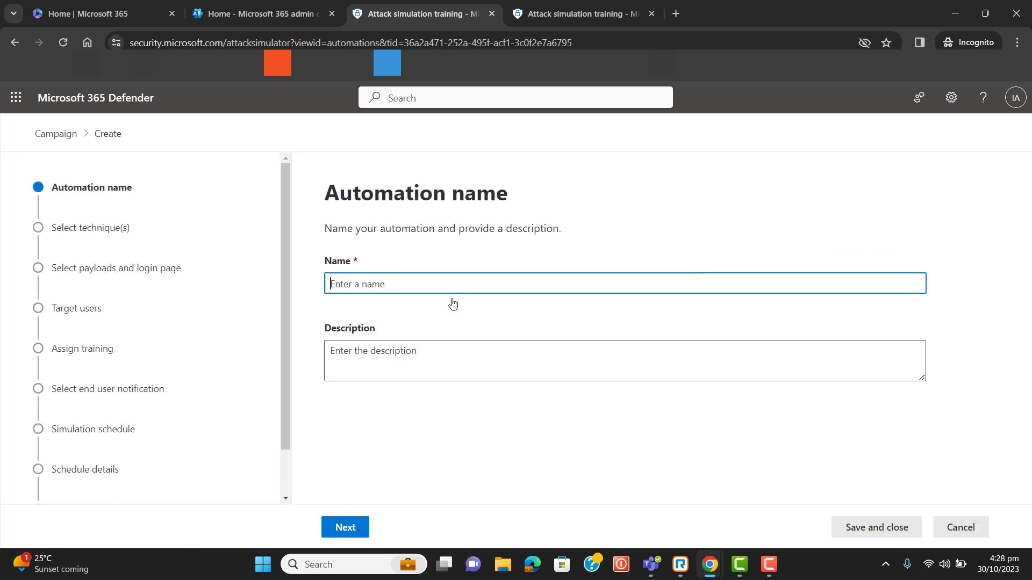
{"action": "type", "text": "Attack Simu"}
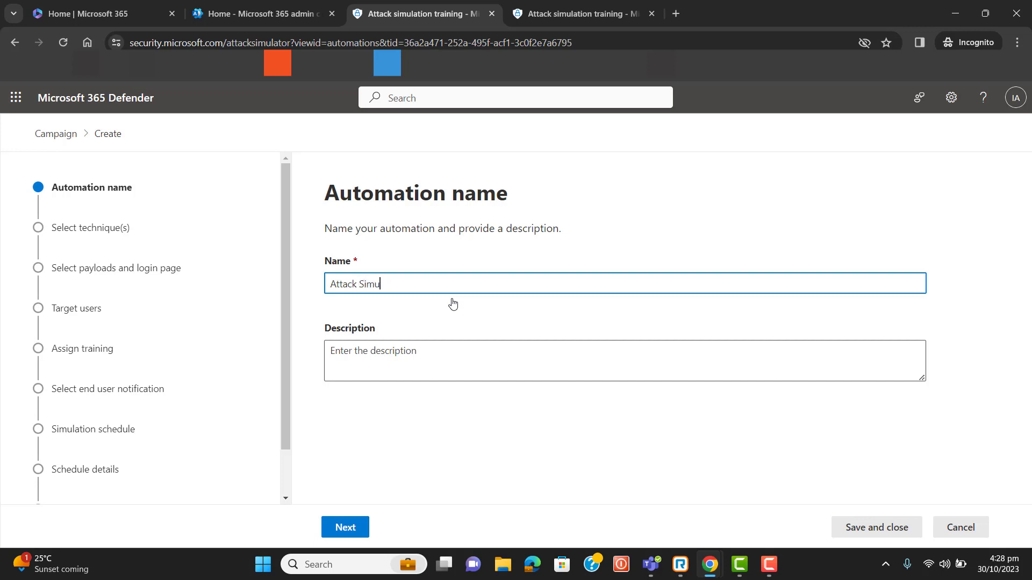
{"action": "type", "text": "lation Automation"}
{"action": "key", "text": "ctrl+a"}
{"action": "key", "text": "ctrl+c"}
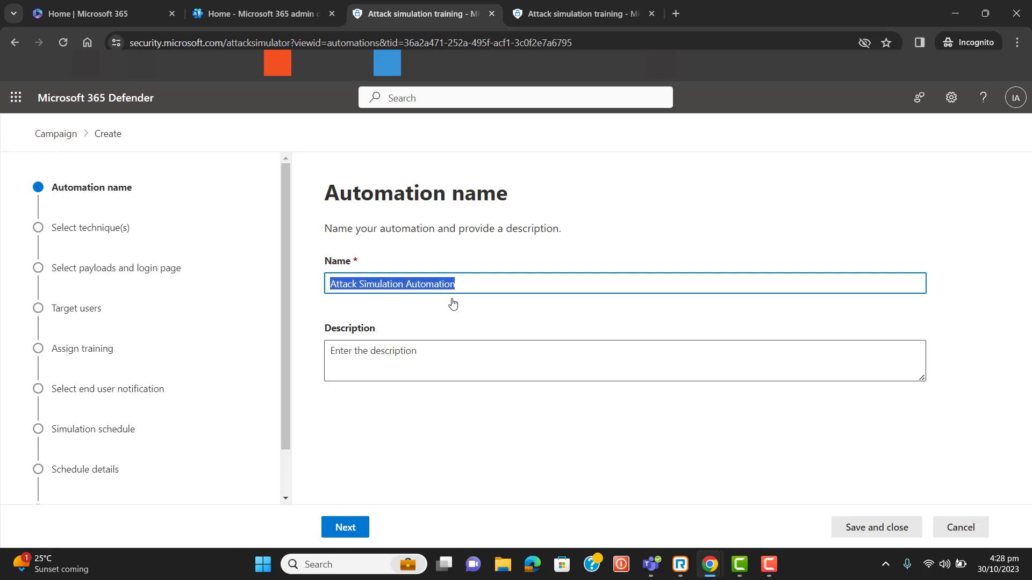
{"action": "left_click", "coordinate": [454, 350]}
{"action": "key", "text": "ctrl+v"}
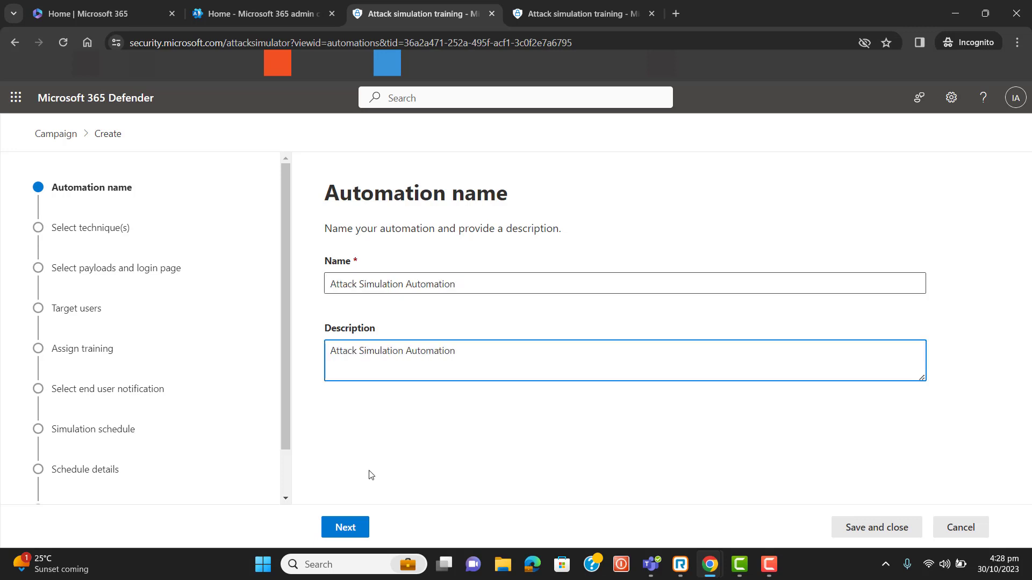
{"action": "left_click", "coordinate": [346, 527]}
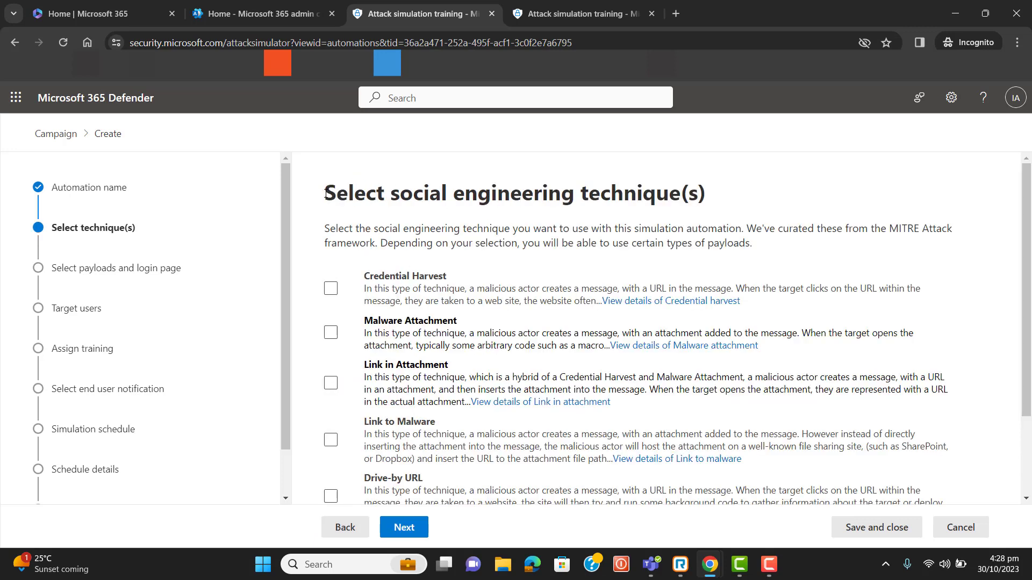
- Choose Credential Harvest, Malware Attachment, Link in Attachment and Link to Malware as the social engineering techniques
{"action": "left_click_drag", "start_coordinate": [326, 192], "coordinate": [707, 206]}
{"action": "left_click", "coordinate": [508, 275]}
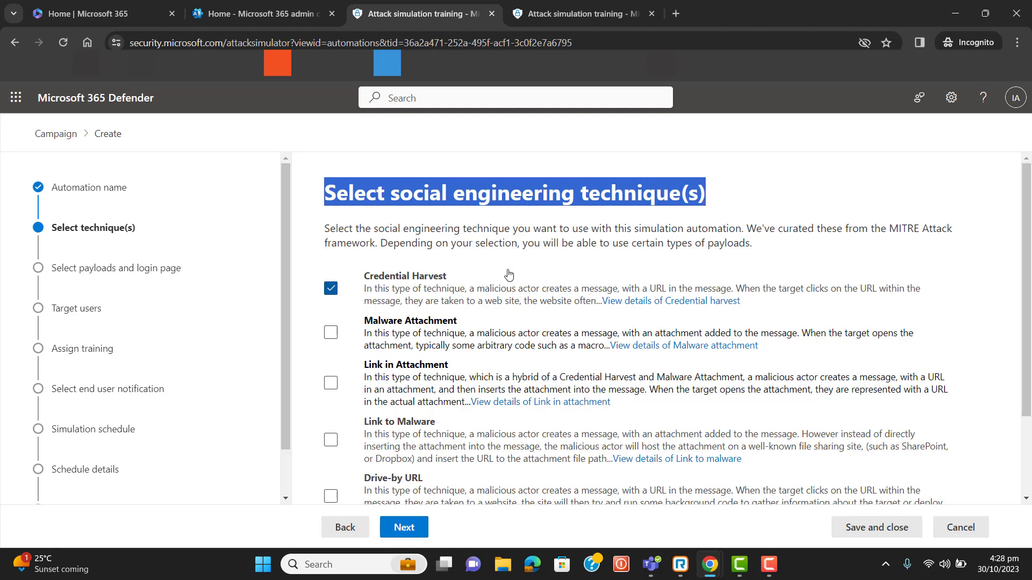
{"action": "left_click", "coordinate": [331, 289]}
{"action": "left_click", "coordinate": [331, 289]}
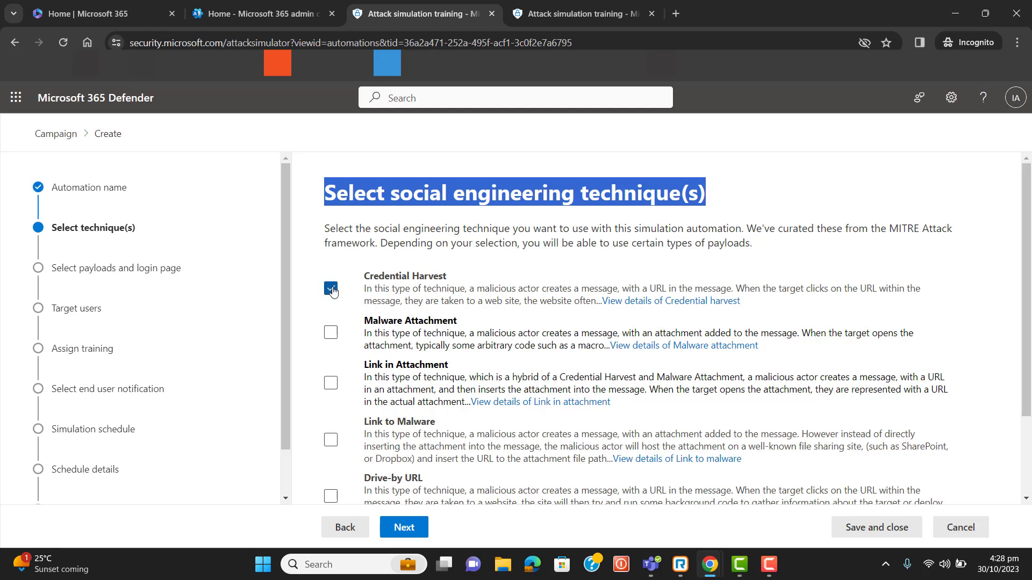
{"action": "left_click", "coordinate": [331, 334]}
{"action": "left_click", "coordinate": [331, 383]}
{"action": "left_click", "coordinate": [329, 444]}
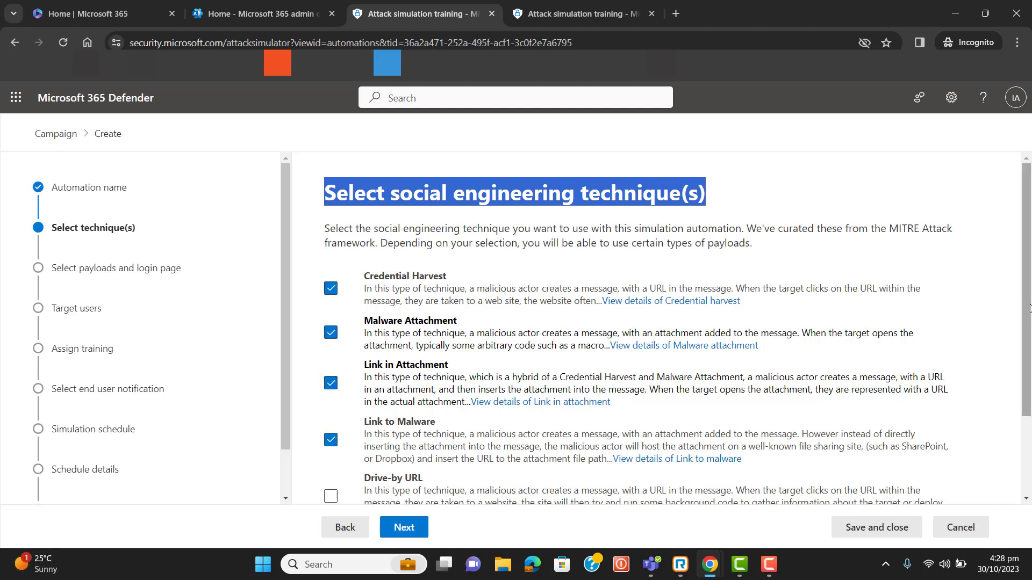
{"action": "scroll", "coordinate": [1028, 311], "scroll_direction": "down", "scroll_amount": 2}
{"action": "scroll", "coordinate": [1028, 310], "scroll_direction": "up", "scroll_amount": 2}
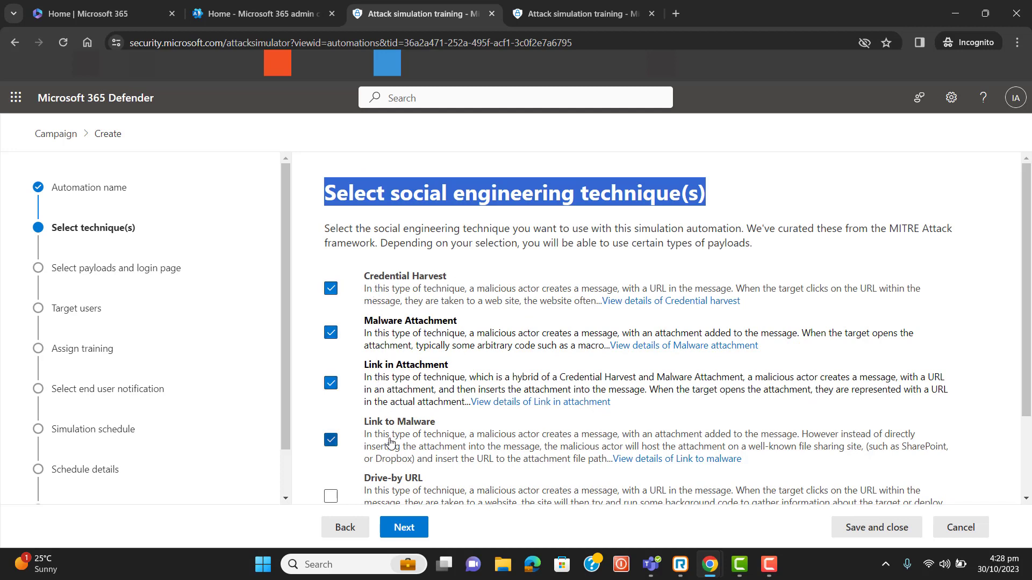
{"action": "left_click", "coordinate": [742, 184]}
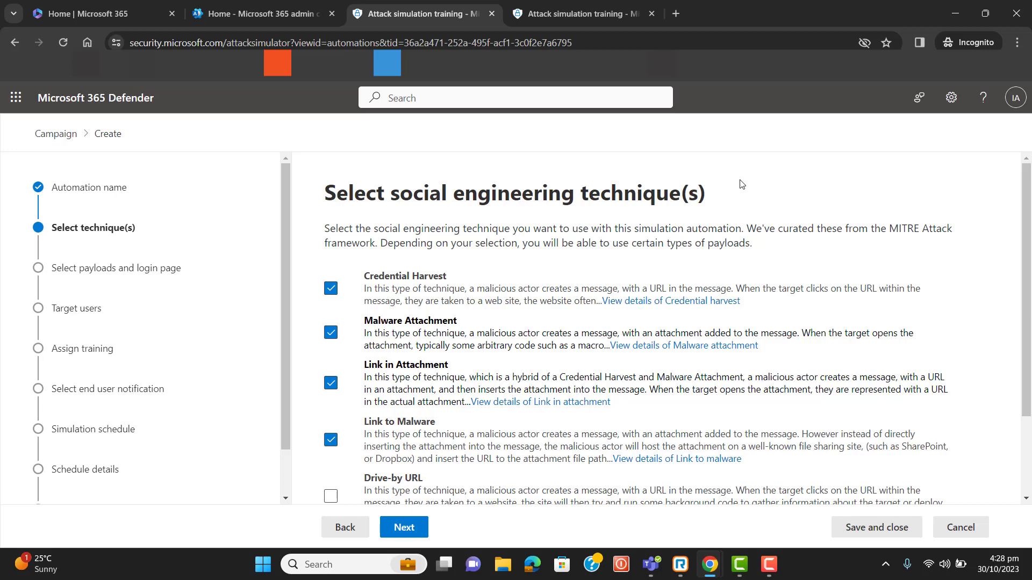
{"action": "left_click", "coordinate": [413, 524]}
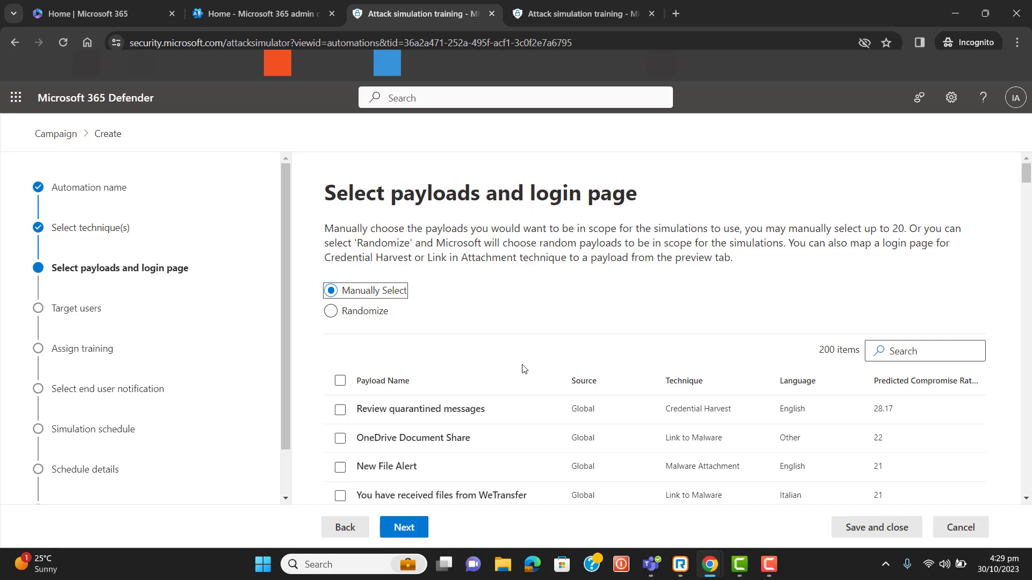
{"action": "left_click", "coordinate": [341, 412]}
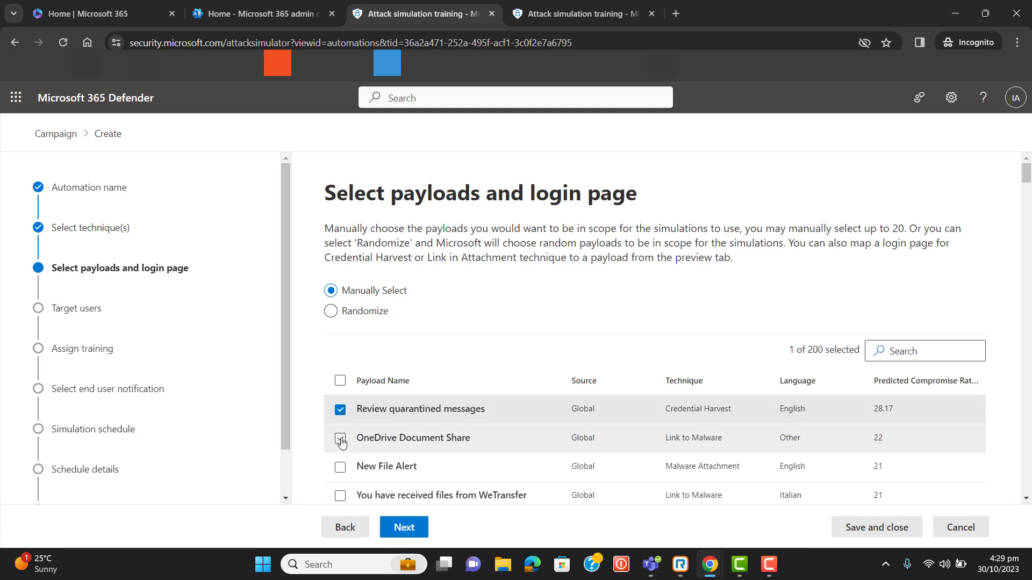
{"action": "left_click", "coordinate": [342, 440]}
{"action": "left_click", "coordinate": [339, 468]}
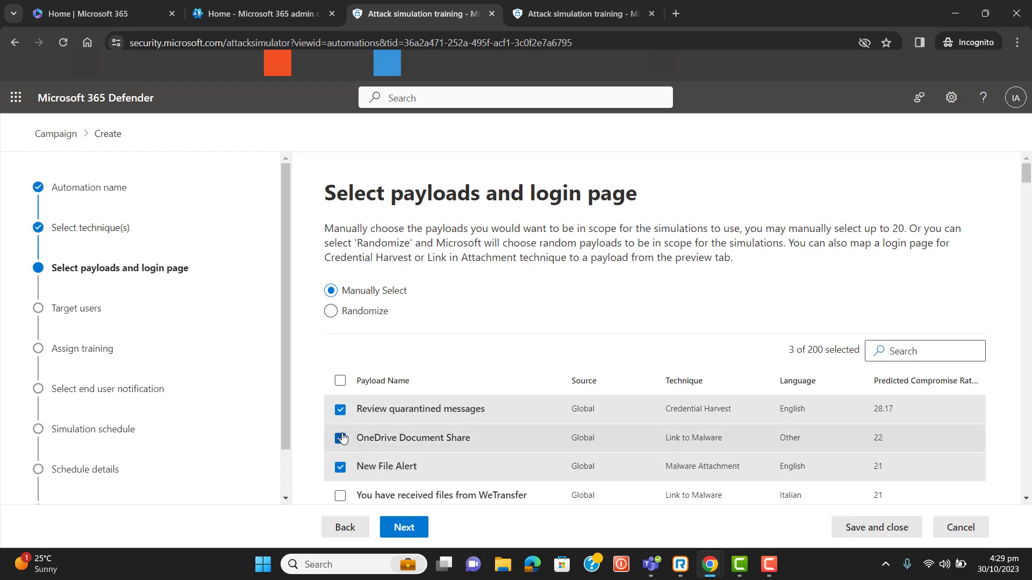
{"action": "left_click", "coordinate": [340, 438]}
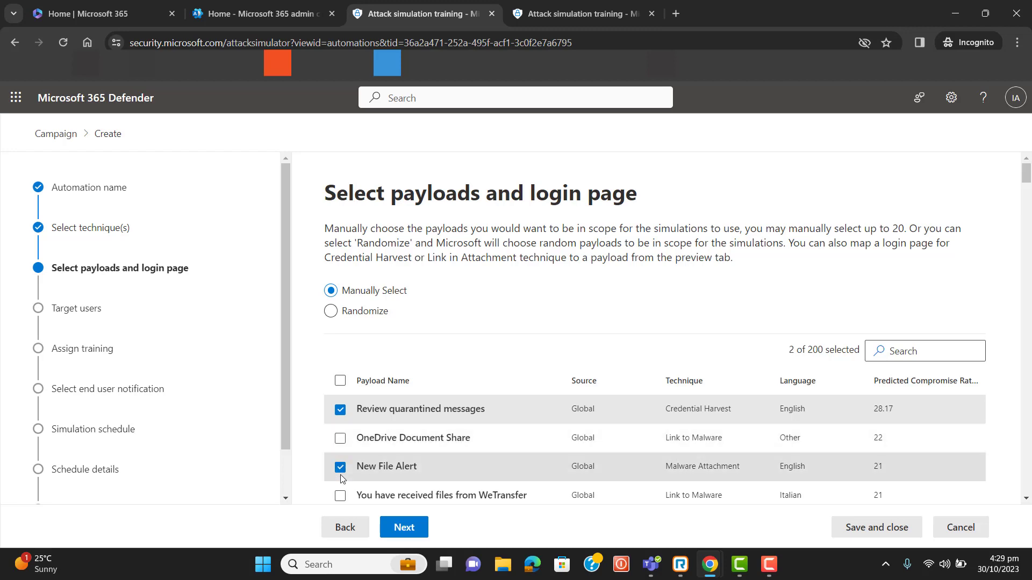
- Examine the email preview of the New File Alert payload through to its end and close it
{"action": "left_click", "coordinate": [340, 475]}
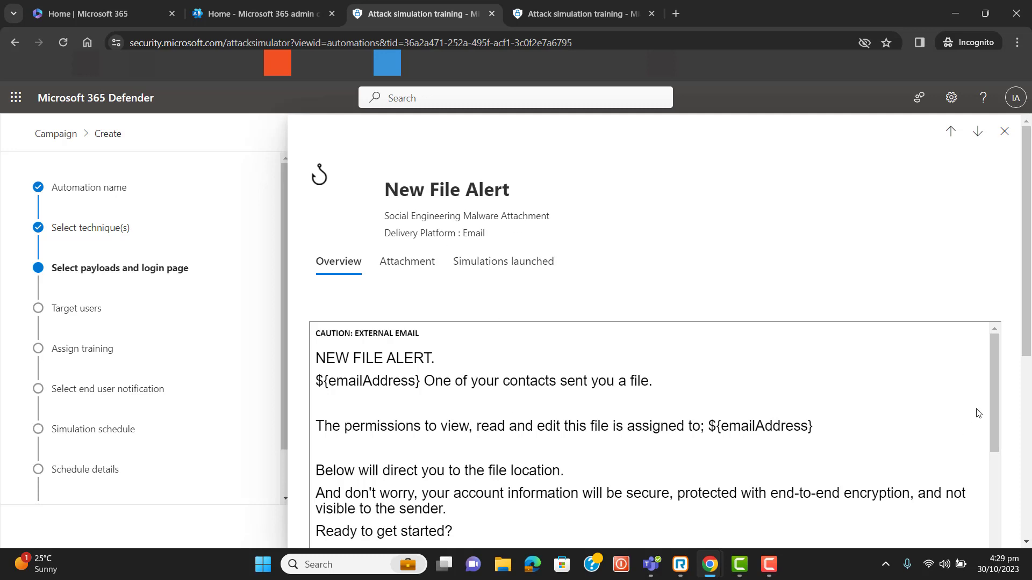
{"action": "left_click_drag", "start_coordinate": [993, 398], "coordinate": [988, 508]}
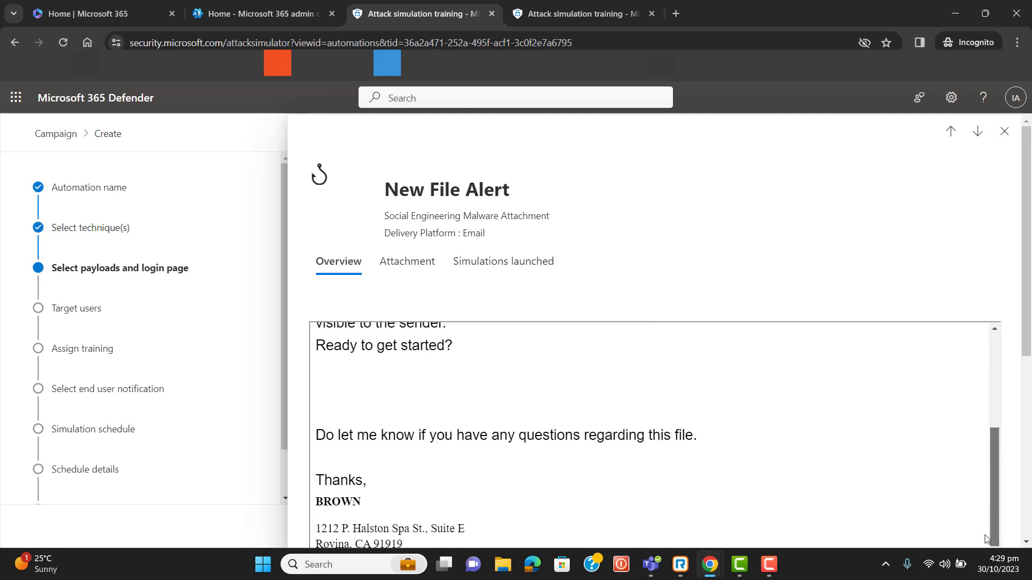
{"action": "scroll", "coordinate": [979, 495], "scroll_direction": "up", "scroll_amount": 3}
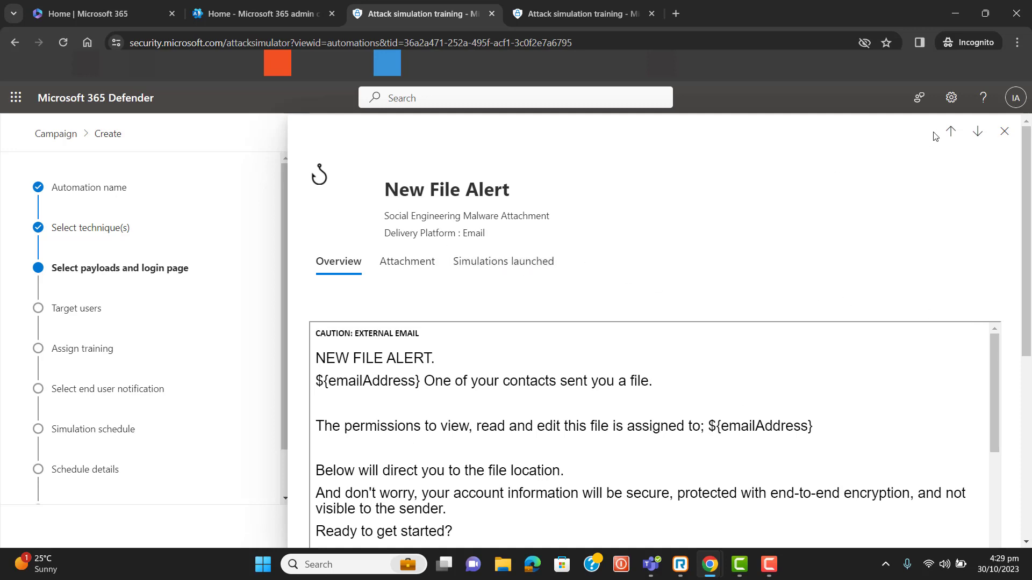
{"action": "left_click", "coordinate": [1004, 131]}
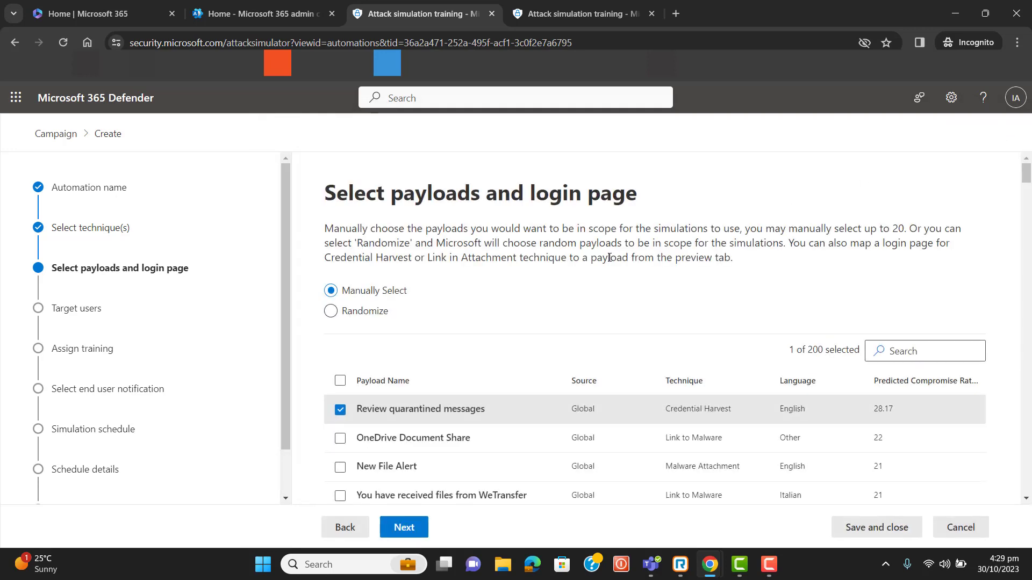
- Clear the payload selection, use Randomize for the payloads, and include all users in the organization as targets
{"action": "left_click", "coordinate": [340, 409]}
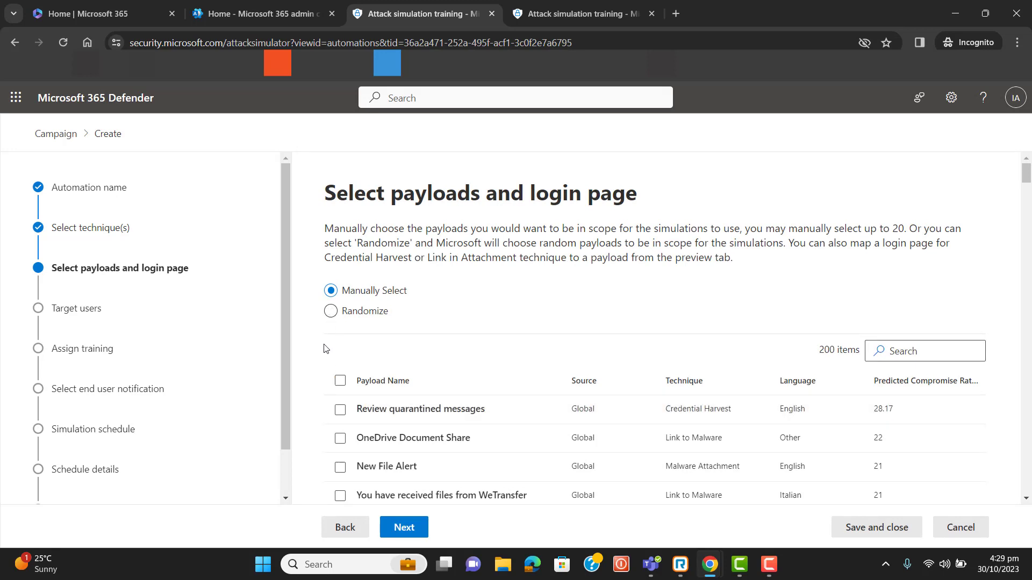
{"action": "left_click", "coordinate": [331, 312]}
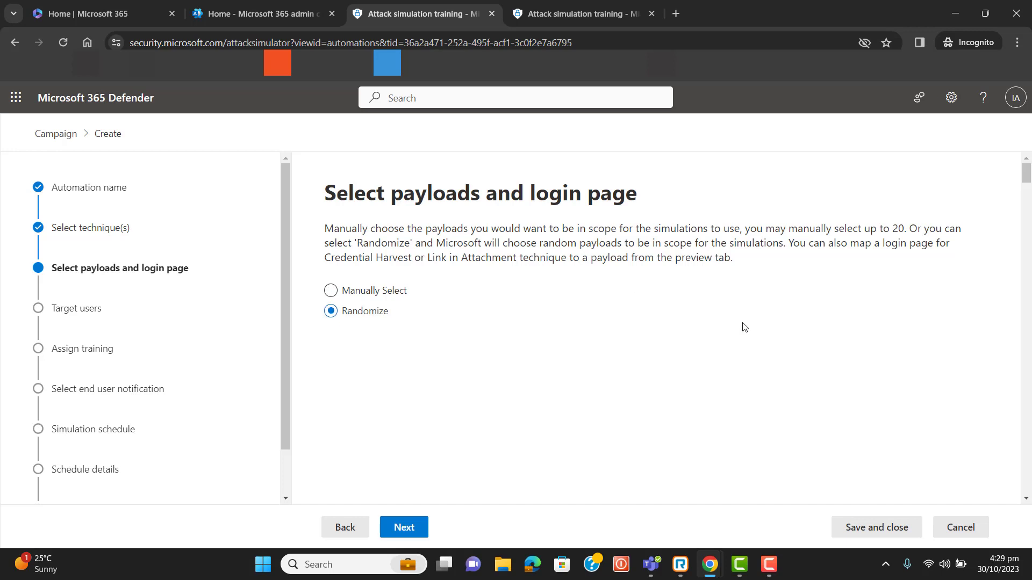
{"action": "left_click", "coordinate": [413, 529]}
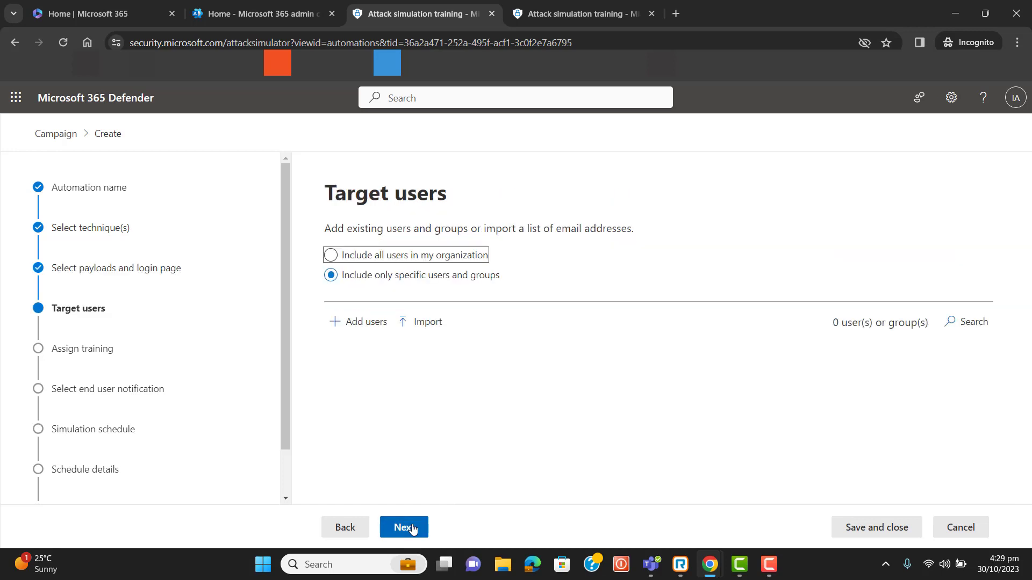
{"action": "left_click", "coordinate": [332, 255]}
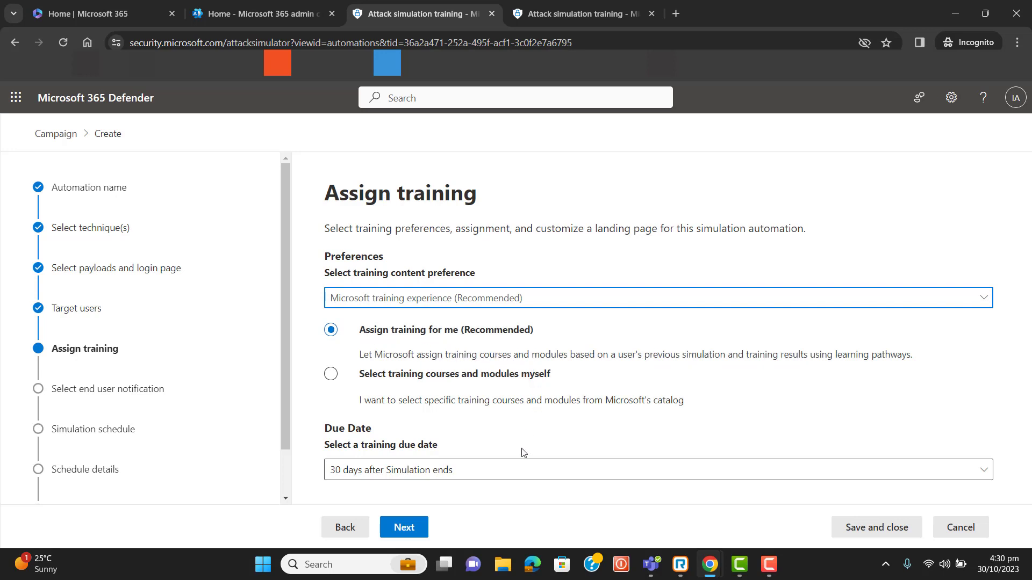
- Set the training due date to 30 days after Simulation ends and continue to the landing page selection
{"action": "left_click", "coordinate": [475, 468]}
{"action": "left_click", "coordinate": [417, 448]}
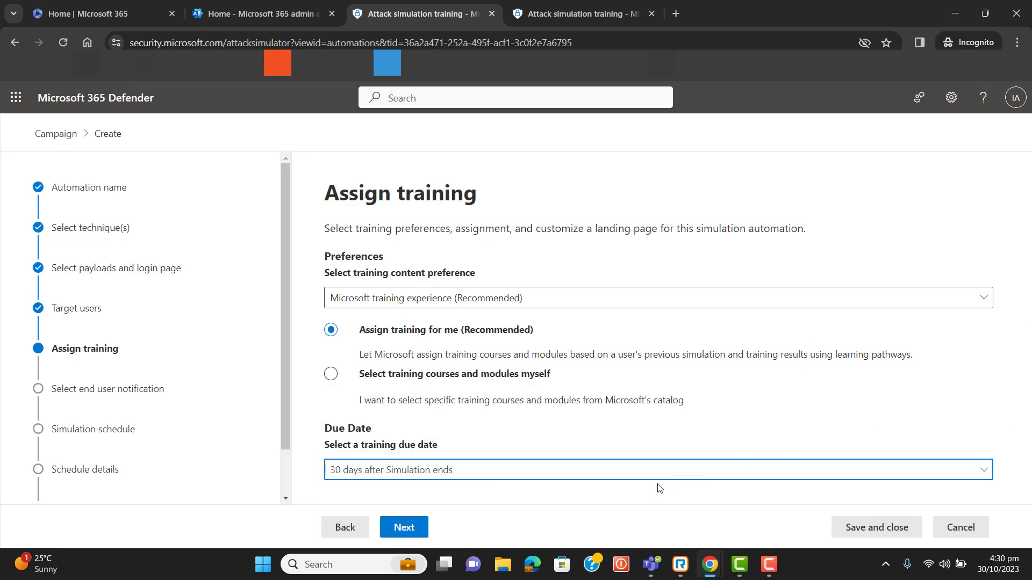
{"action": "left_click", "coordinate": [403, 527]}
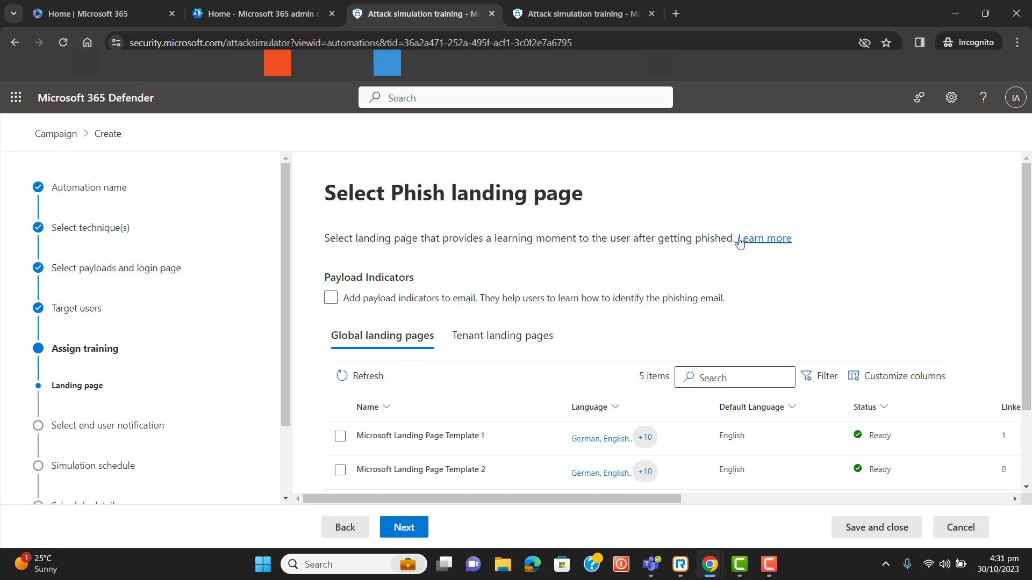
{"action": "left_click_drag", "start_coordinate": [733, 239], "coordinate": [627, 253]}
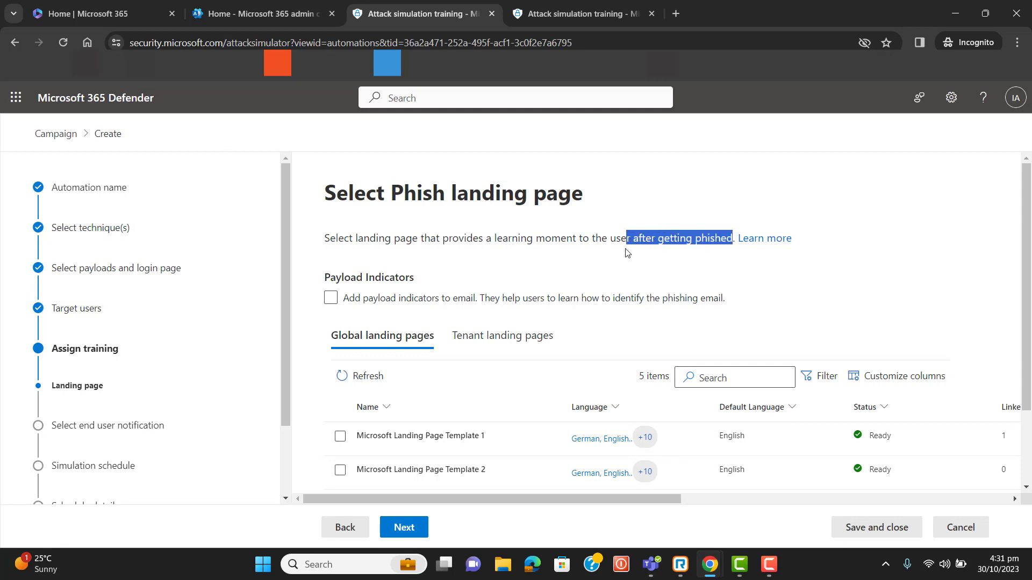
- Select Microsoft Landing Page Template 2 from the global landing pages and continue to the end user notification settings
{"action": "left_click", "coordinate": [631, 269]}
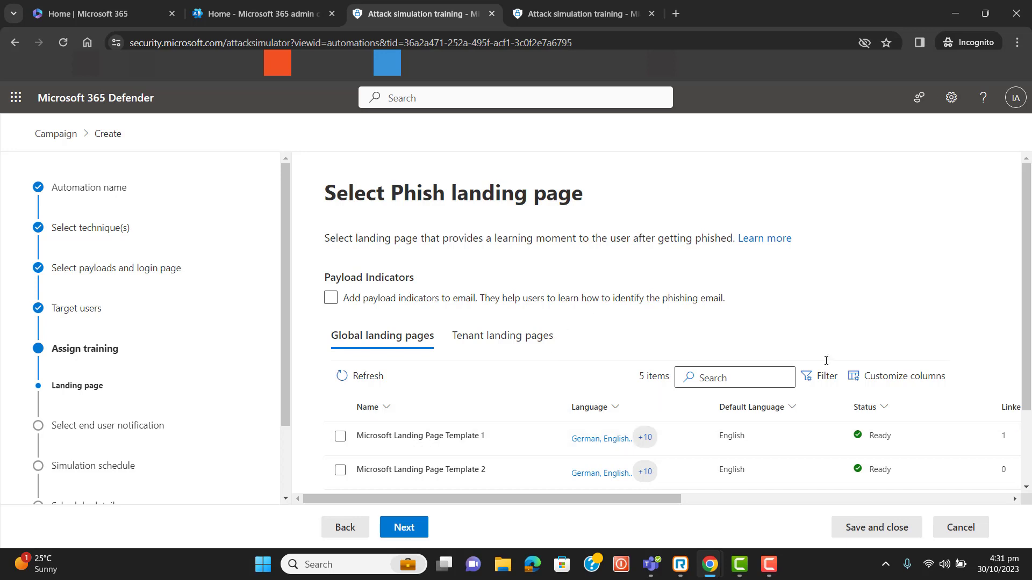
{"action": "scroll", "coordinate": [1027, 332], "scroll_direction": "down", "scroll_amount": 1}
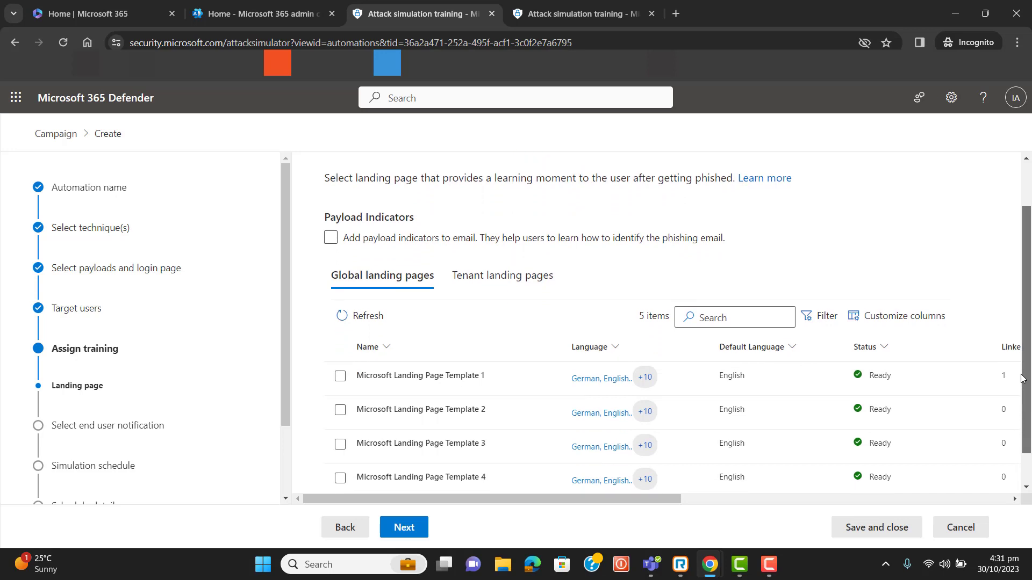
{"action": "left_click", "coordinate": [456, 408]}
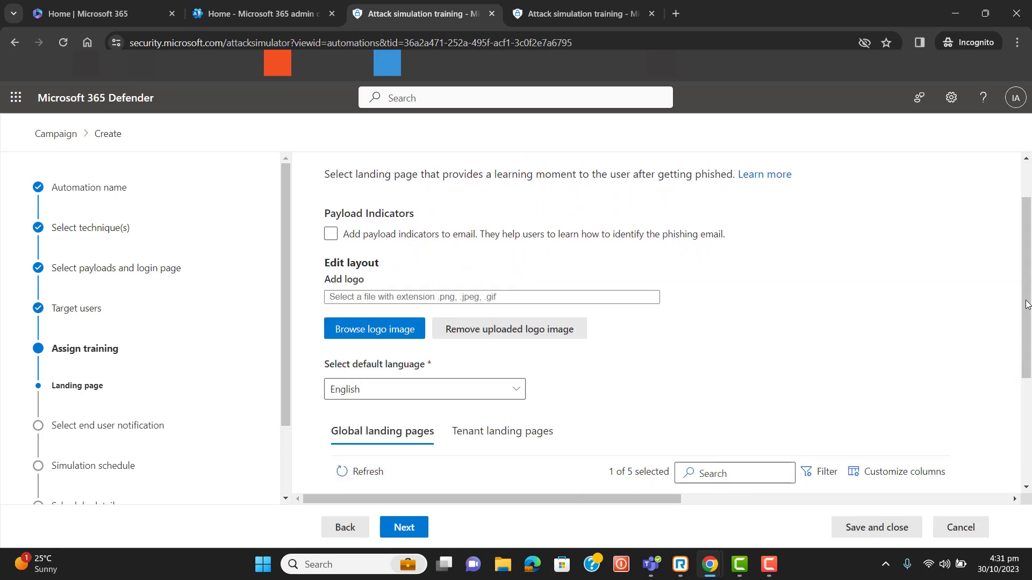
{"action": "left_click_drag", "start_coordinate": [1027, 304], "coordinate": [1026, 445]}
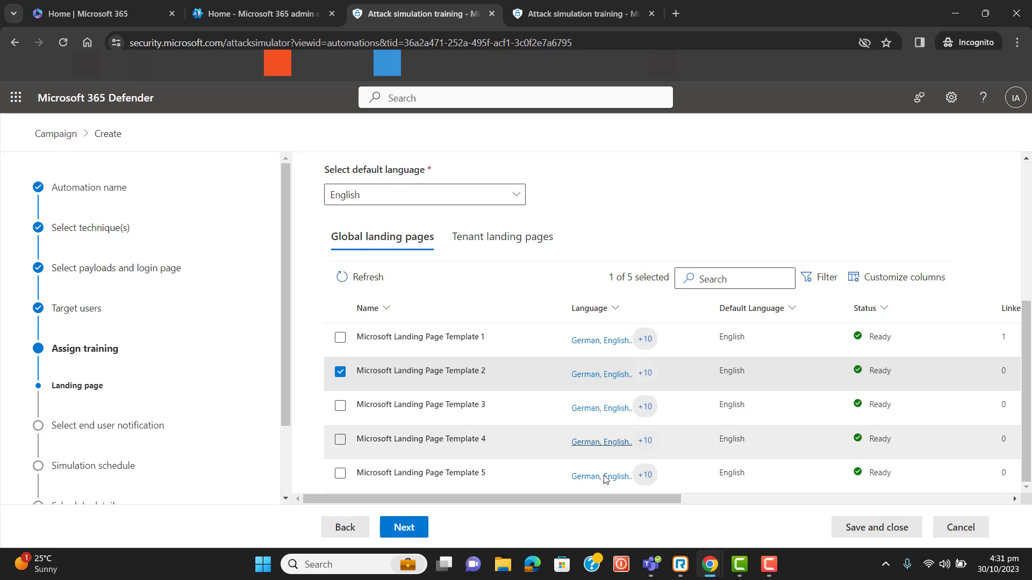
{"action": "left_click", "coordinate": [415, 528]}
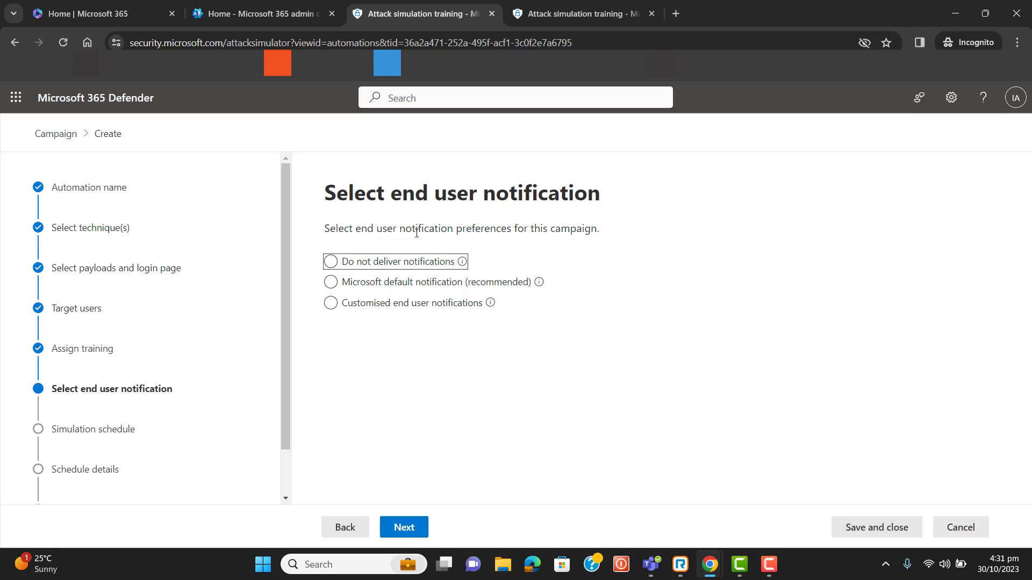
- Choose the Microsoft default notification and have the positive reinforcement notification delivered after the simulation ends
{"action": "left_click", "coordinate": [331, 284]}
{"action": "right_click", "coordinate": [332, 286]}
{"action": "left_click", "coordinate": [332, 286]}
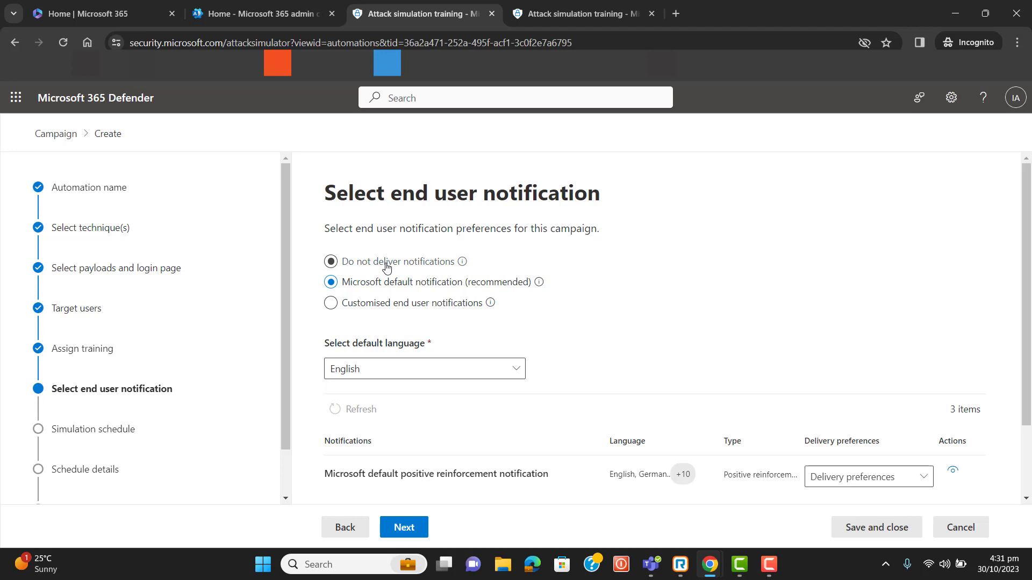
{"action": "mouse_move", "coordinate": [464, 261]}
{"action": "left_click_drag", "start_coordinate": [1031, 277], "coordinate": [1030, 346]}
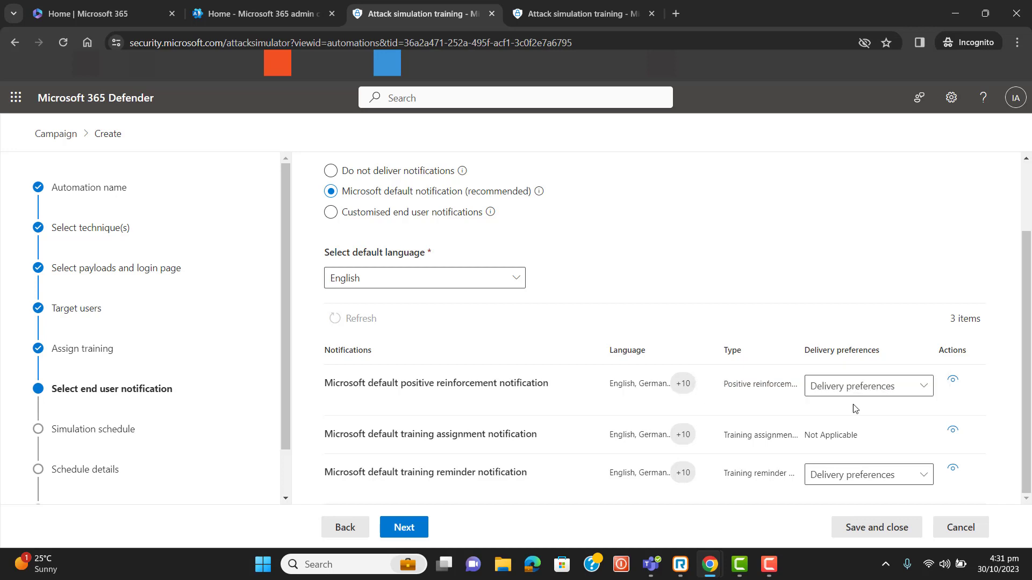
{"action": "left_click", "coordinate": [882, 395]}
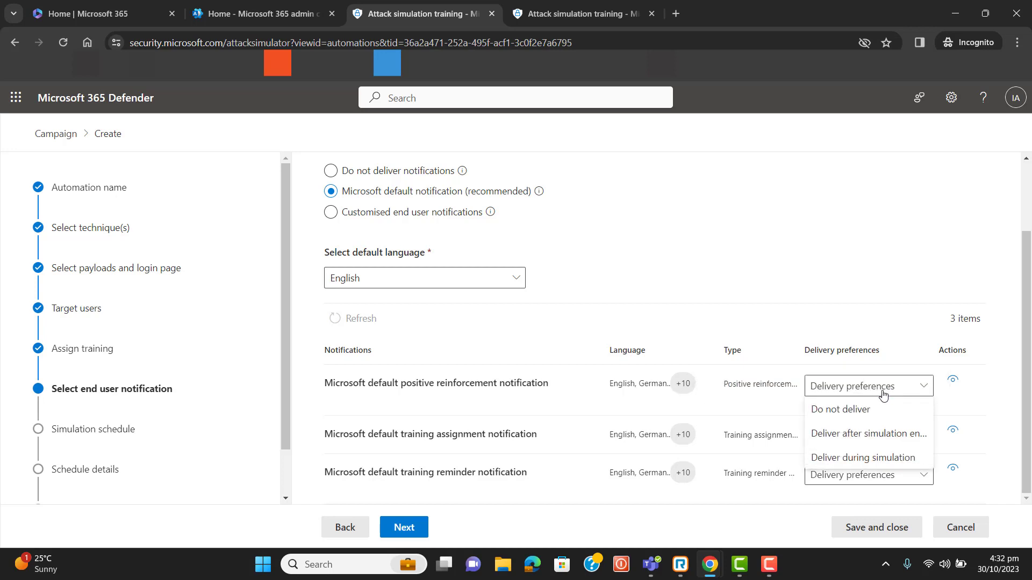
{"action": "left_click", "coordinate": [886, 438]}
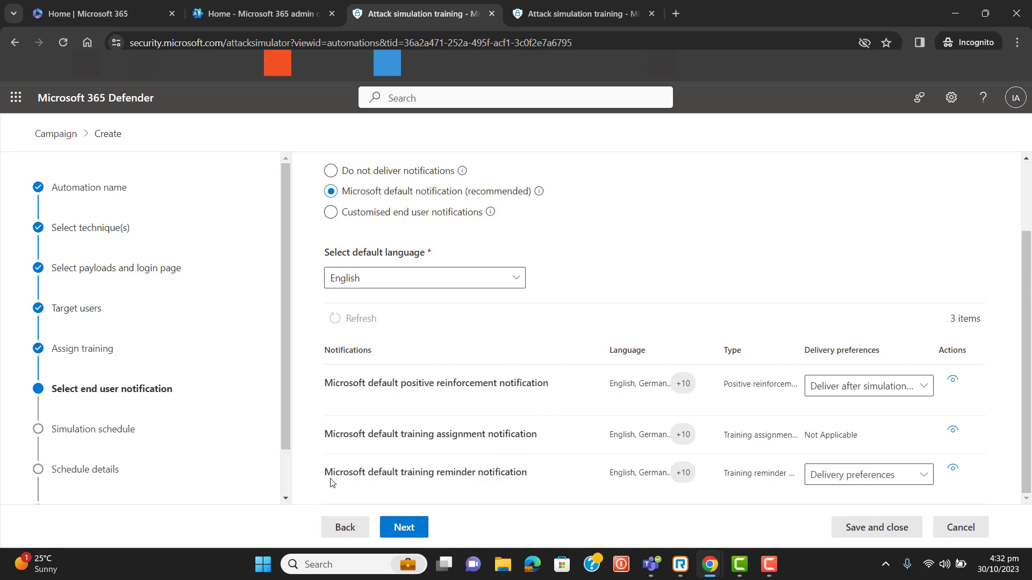
- Set the training reminder notification's delivery preference to Weekly and continue to the simulation schedule
{"action": "left_click_drag", "start_coordinate": [907, 432], "coordinate": [326, 435]}
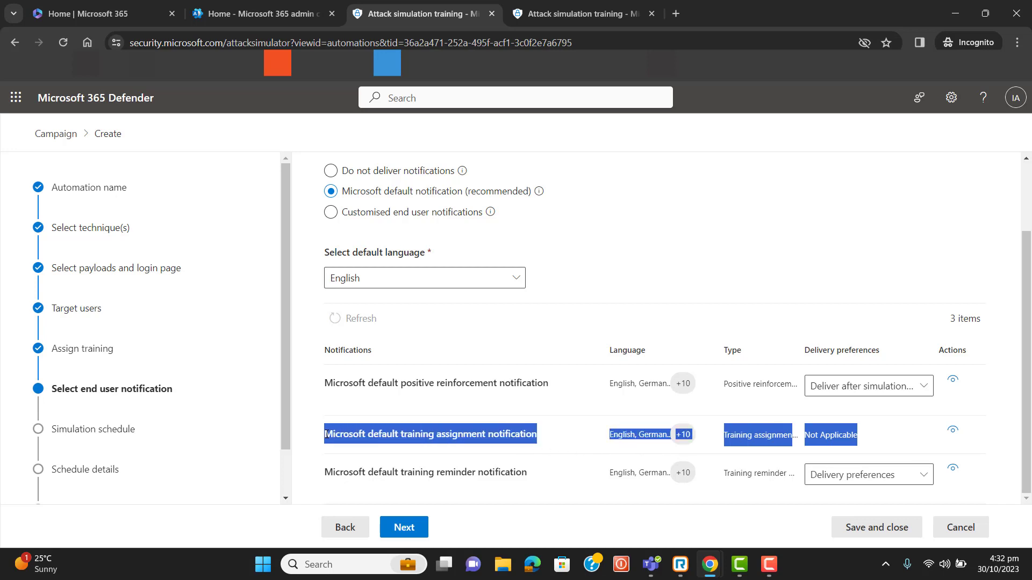
{"action": "left_click", "coordinate": [539, 528]}
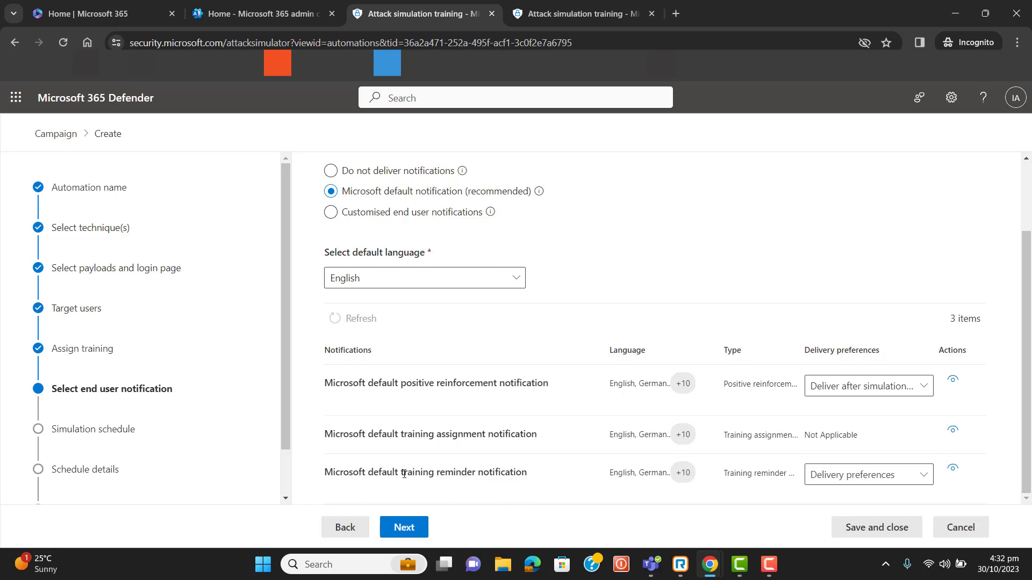
{"action": "left_click", "coordinate": [866, 476]}
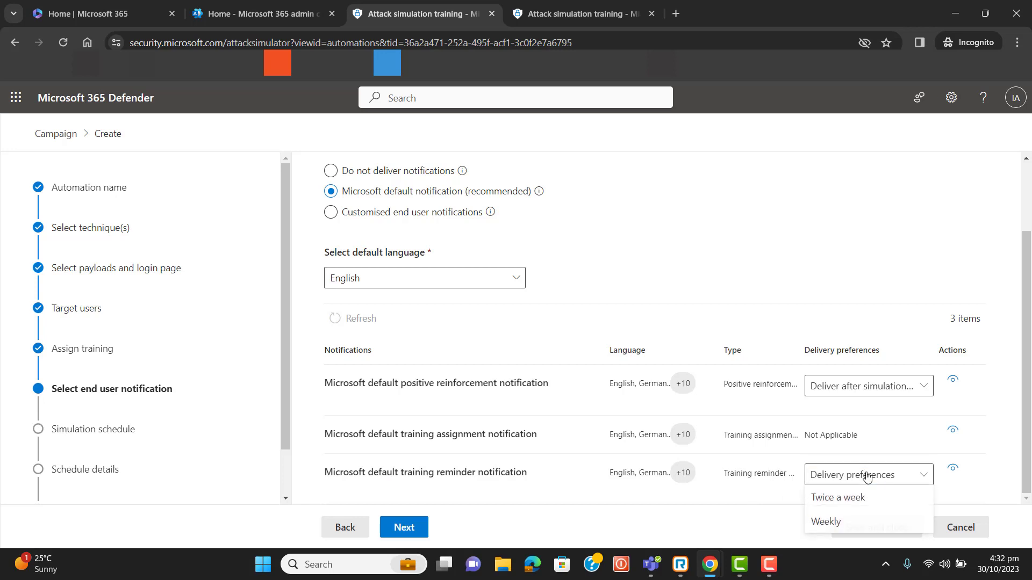
{"action": "left_click", "coordinate": [853, 521]}
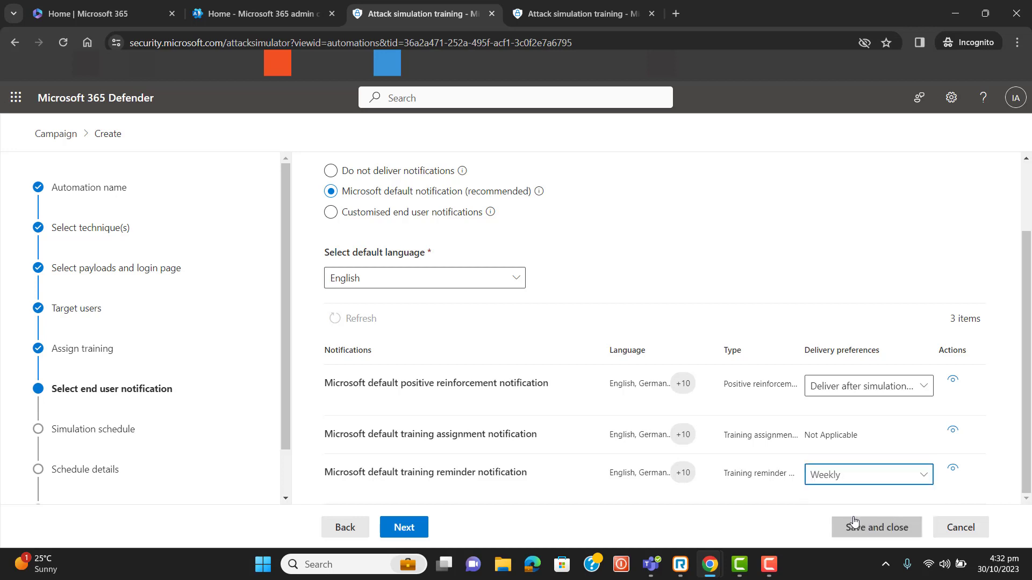
{"action": "left_click", "coordinate": [1029, 354]}
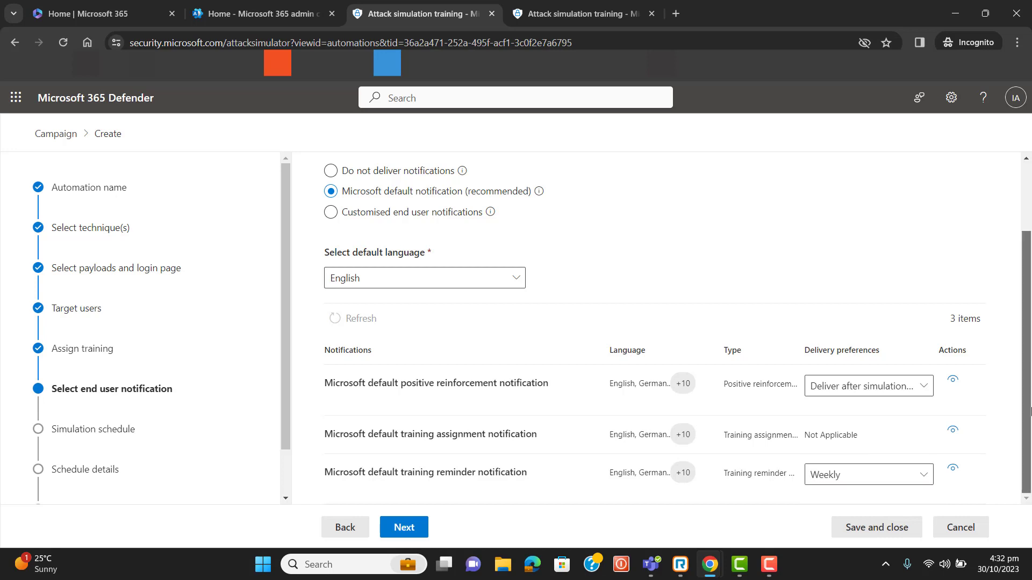
{"action": "left_click", "coordinate": [404, 527]}
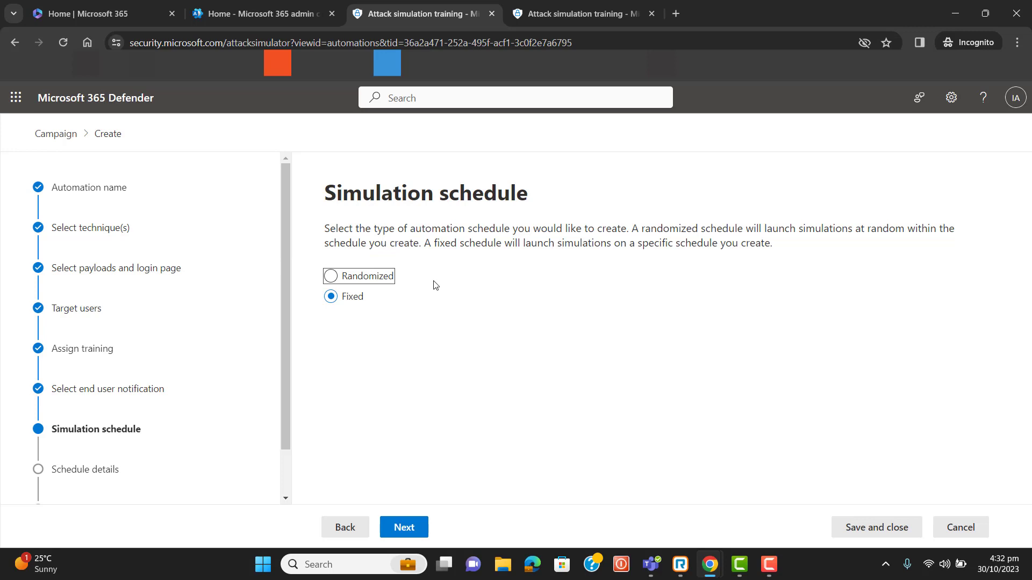
- Choose the Randomized automation schedule over Fixed and continue to the schedule details
{"action": "left_click", "coordinate": [352, 276]}
{"action": "left_click", "coordinate": [349, 296]}
{"action": "left_click", "coordinate": [331, 278]}
{"action": "left_click", "coordinate": [407, 530]}
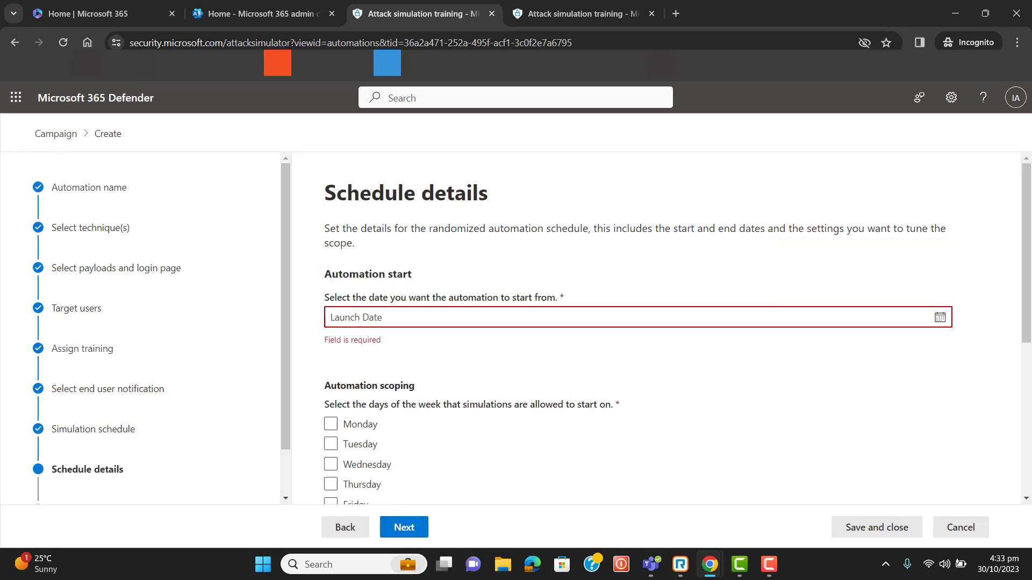
- Set the automation start date to Fri Nov 03 2023 and allow simulations to start on Monday, Wednesday and Friday
{"action": "mouse_move", "coordinate": [1030, 277]}
{"action": "left_mouse_down"}
{"action": "mouse_move", "coordinate": [1030, 304]}
{"action": "mouse_move", "coordinate": [1030, 279]}
{"action": "left_mouse_up"}
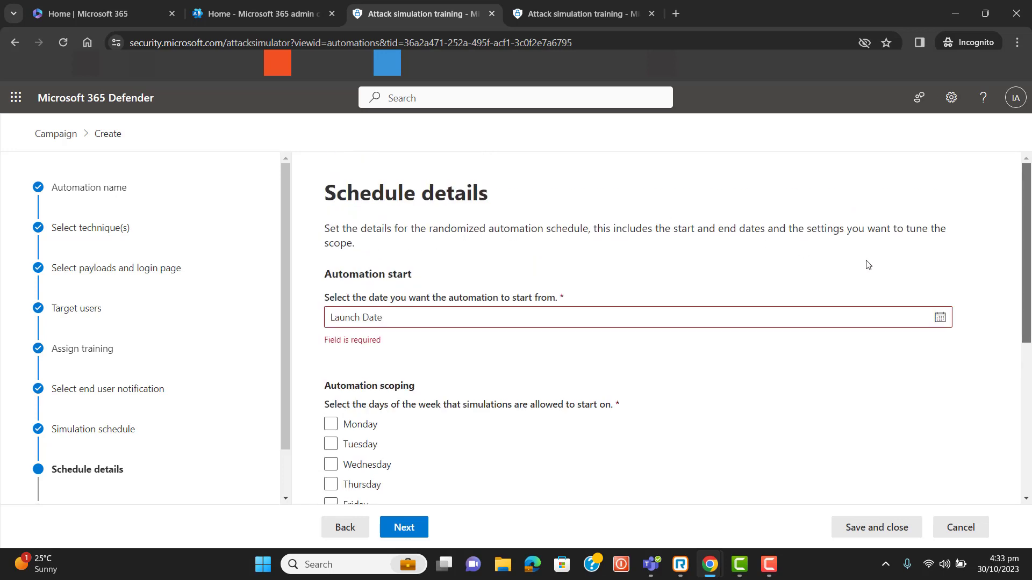
{"action": "left_click", "coordinate": [940, 321]}
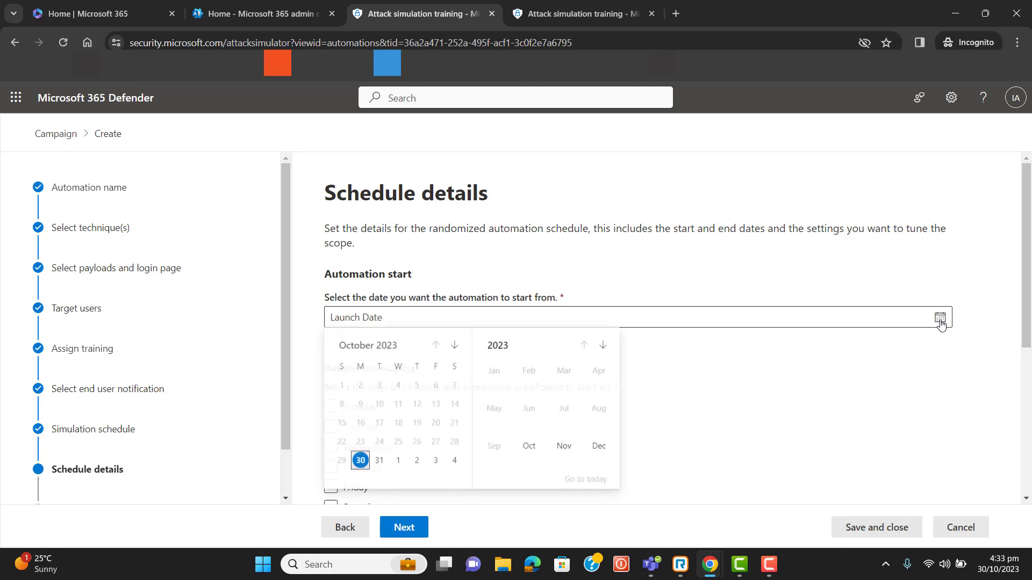
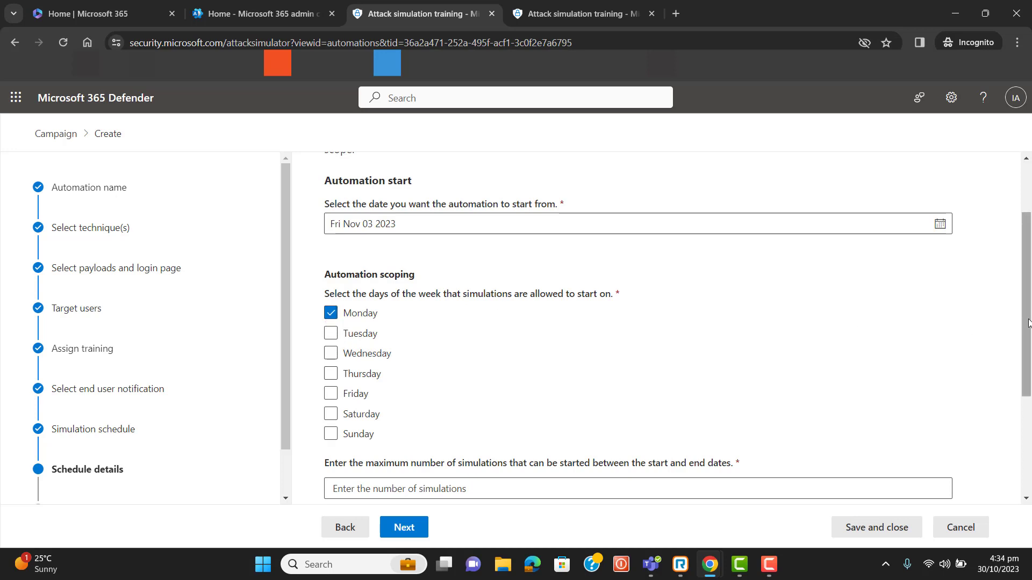
{"action": "left_click", "coordinate": [330, 355]}
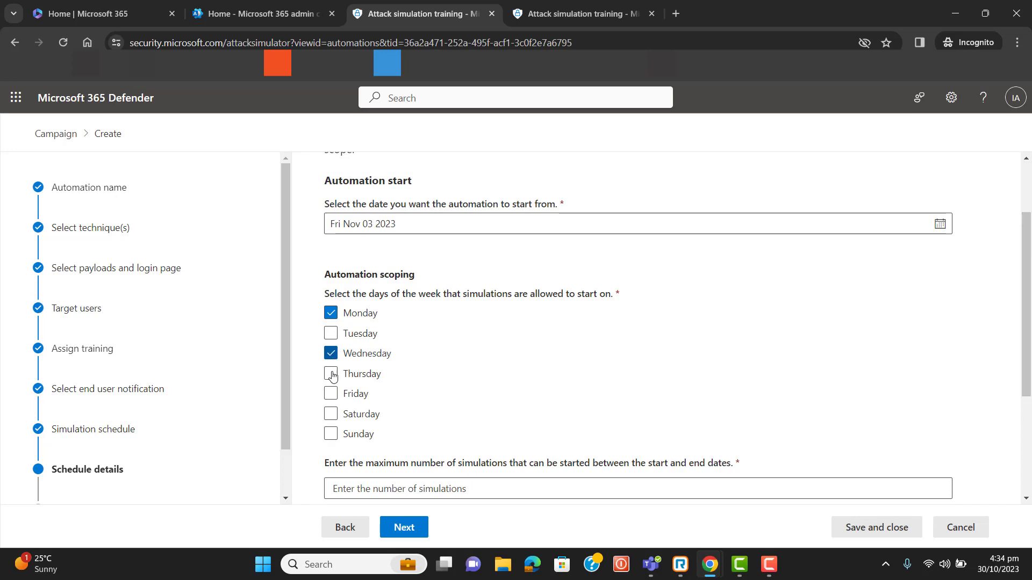
{"action": "left_click", "coordinate": [331, 393]}
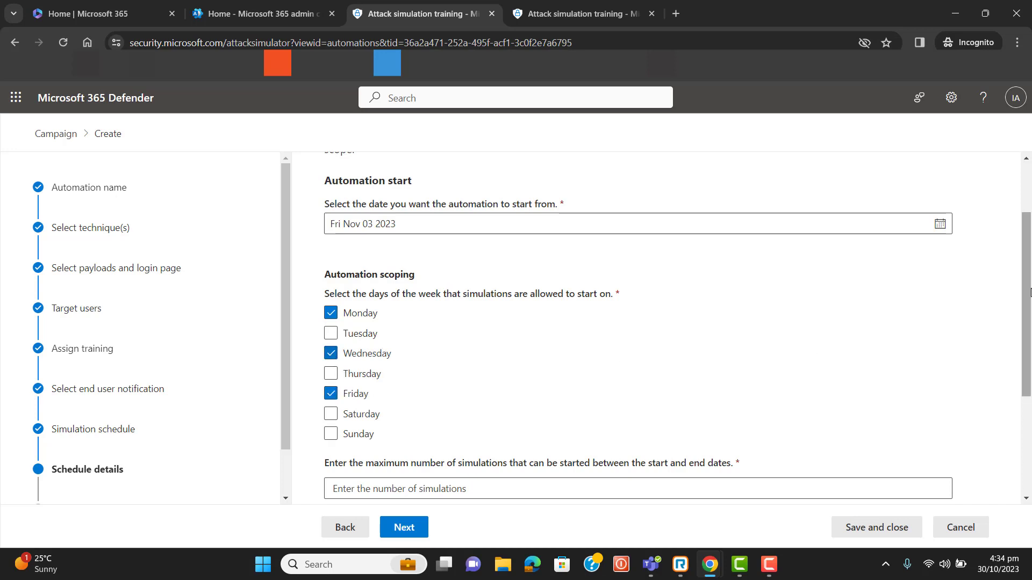
- Set the maximum number of simulations between the start and end dates to 6
{"action": "left_click_drag", "start_coordinate": [1028, 295], "coordinate": [1027, 391]}
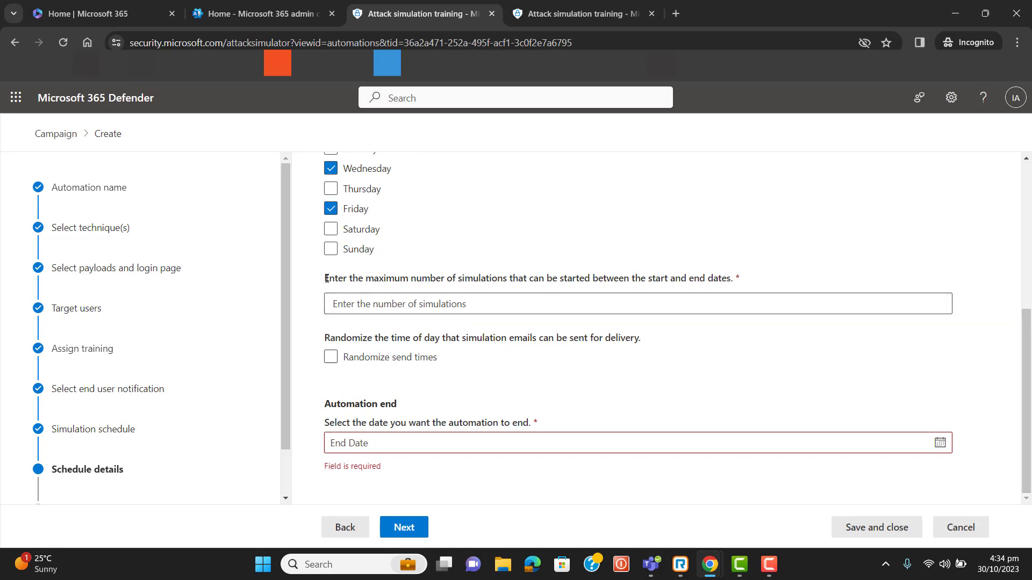
{"action": "left_click_drag", "start_coordinate": [326, 278], "coordinate": [742, 275]}
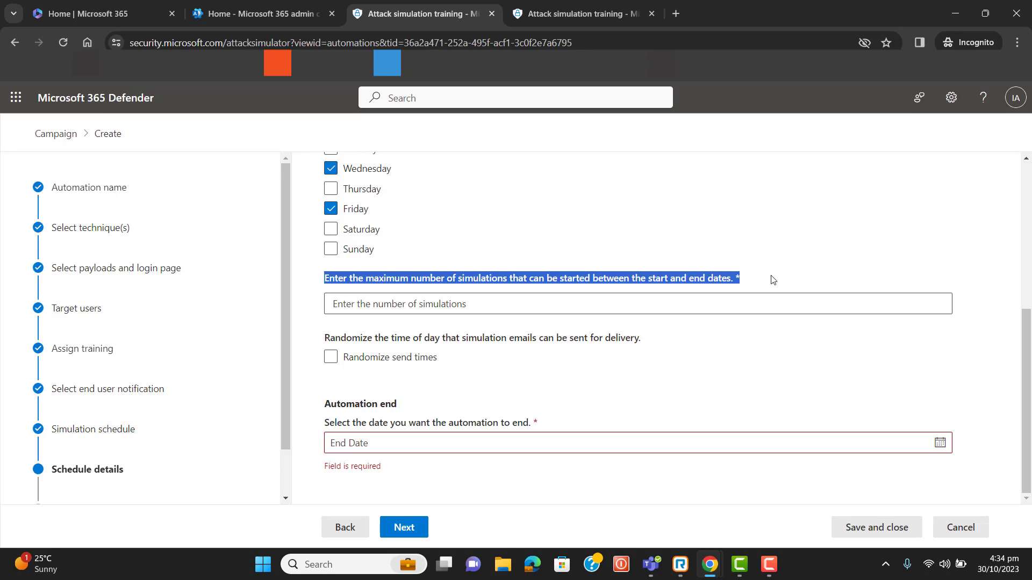
{"action": "left_click", "coordinate": [798, 281]}
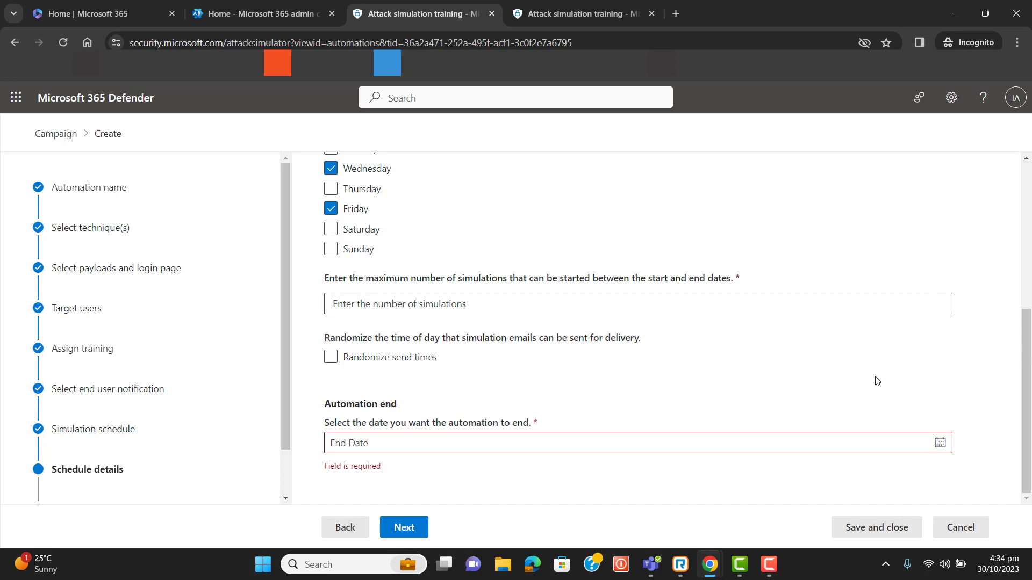
{"action": "left_click", "coordinate": [482, 444]}
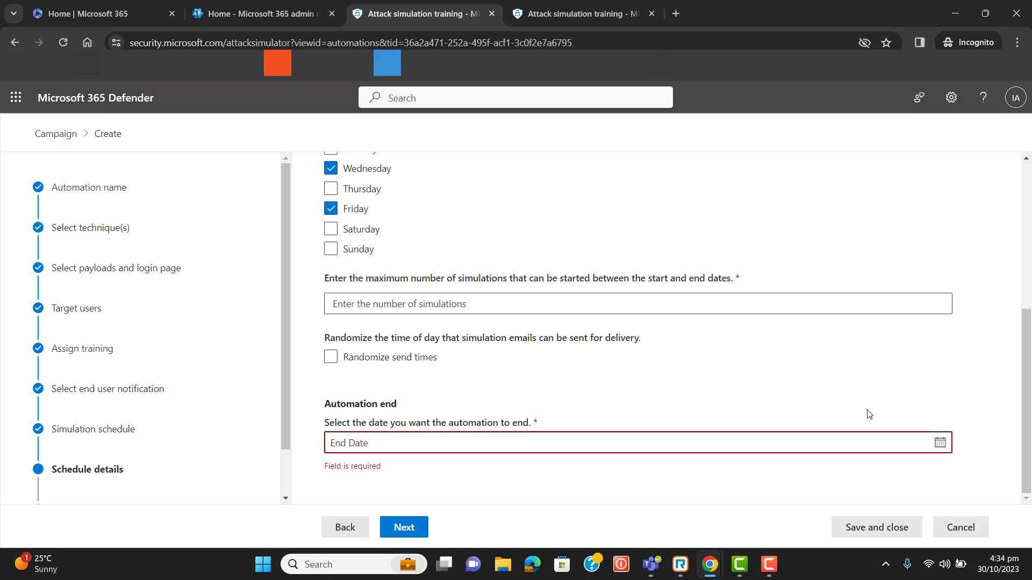
{"action": "left_click", "coordinate": [493, 307]}
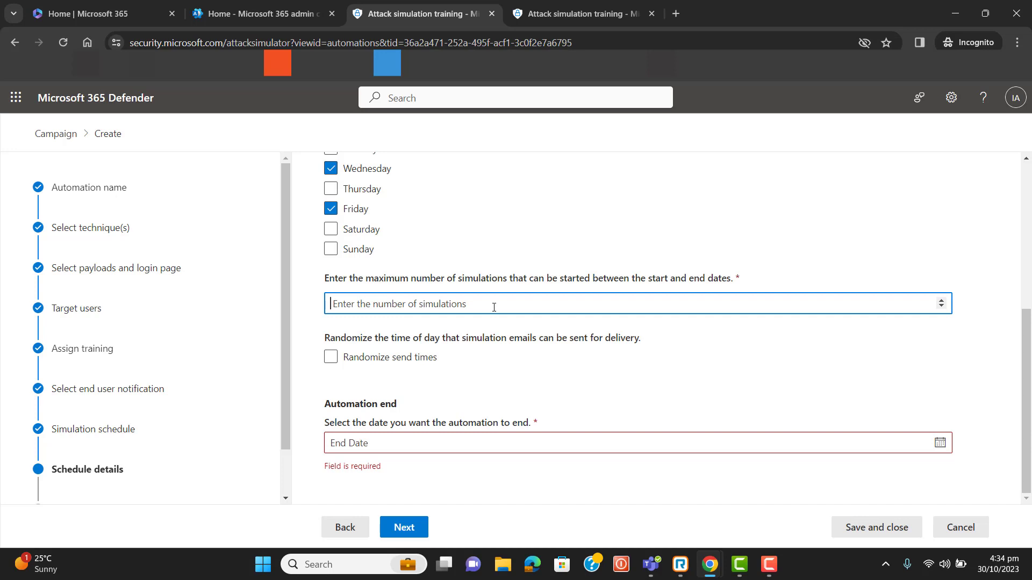
{"action": "type", "text": "6"}
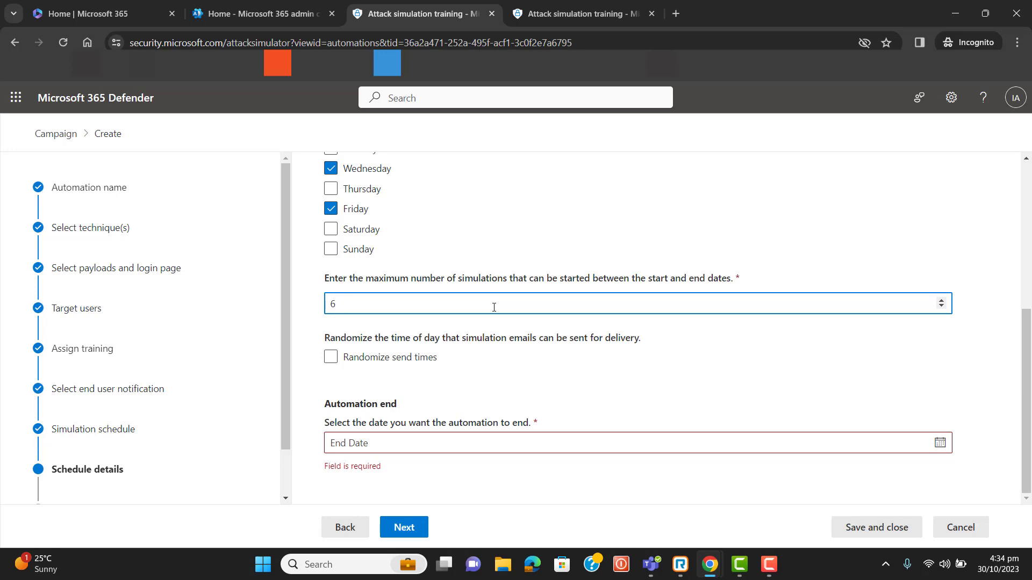
- Set the automation end date to Tue Oct 29 2024 and review the schedule details
{"action": "left_click", "coordinate": [615, 434]}
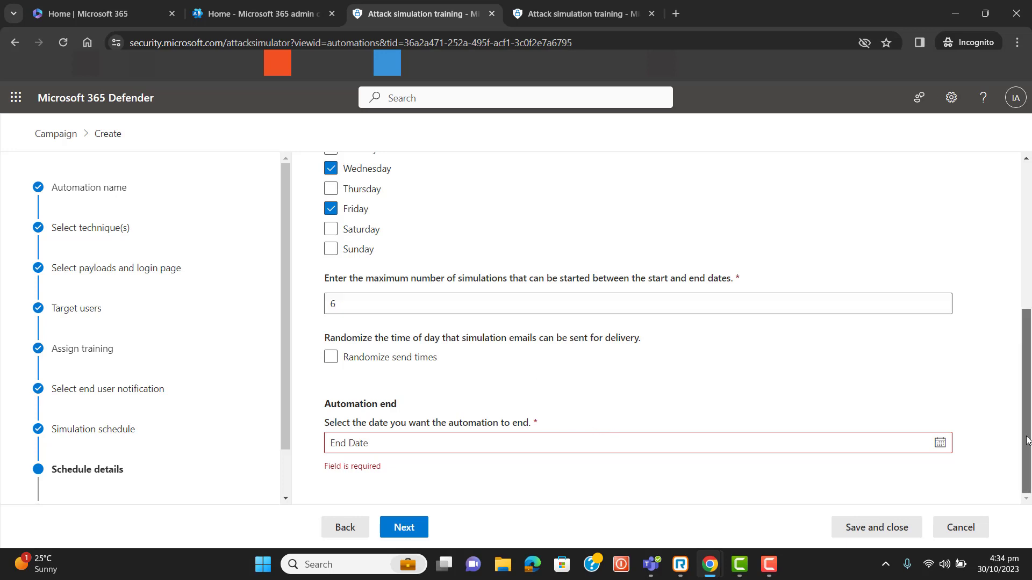
{"action": "left_click", "coordinate": [941, 447]}
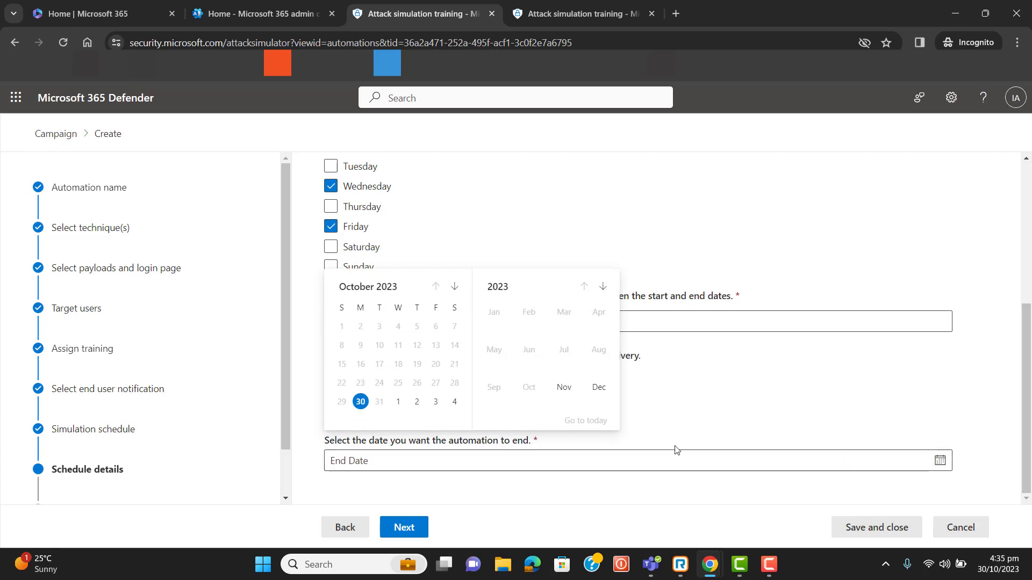
{"action": "left_click", "coordinate": [603, 286]}
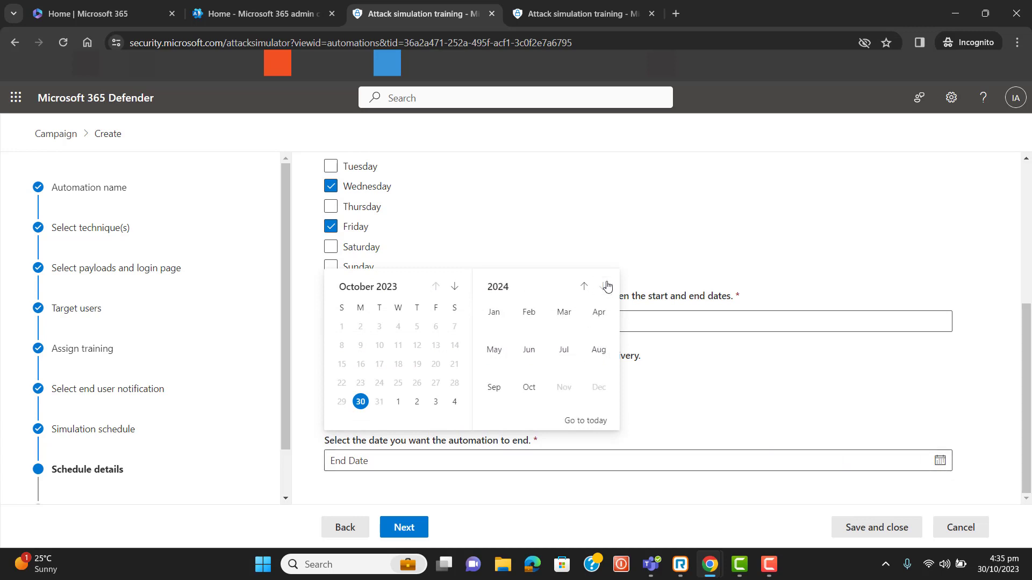
{"action": "left_click", "coordinate": [529, 389]}
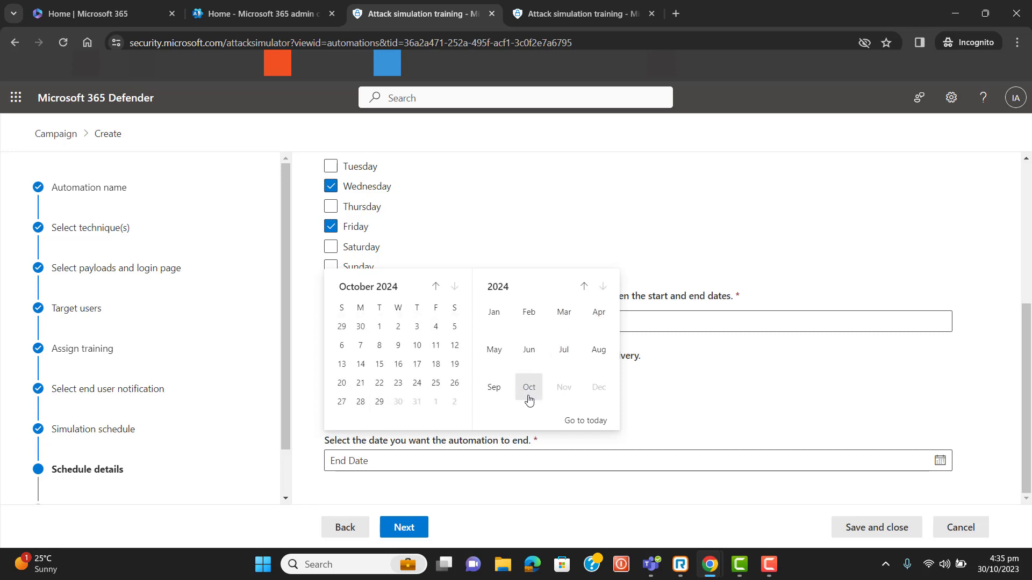
{"action": "left_click", "coordinate": [379, 402]}
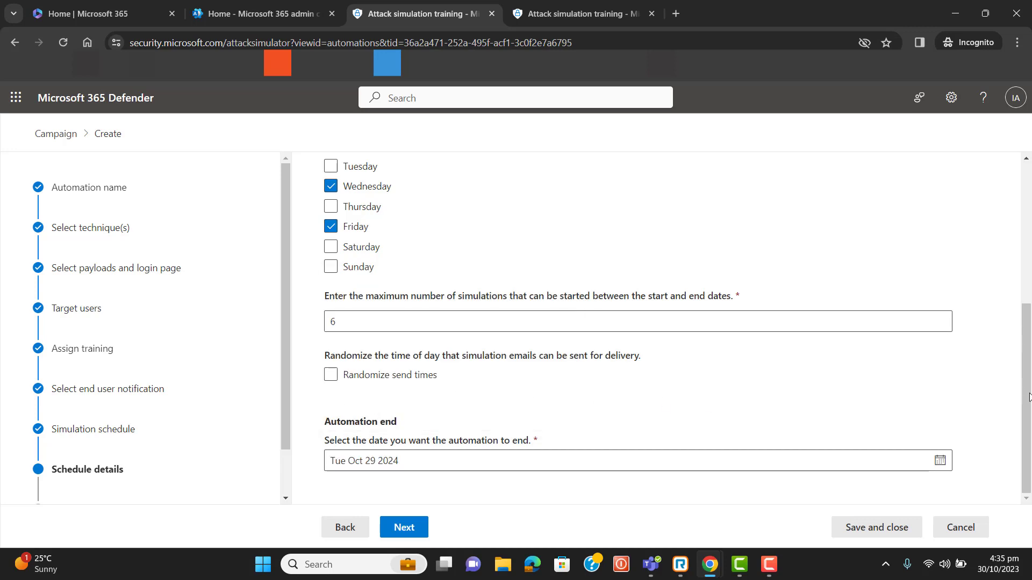
{"action": "scroll", "coordinate": [1028, 237], "scroll_direction": "up", "scroll_amount": 5}
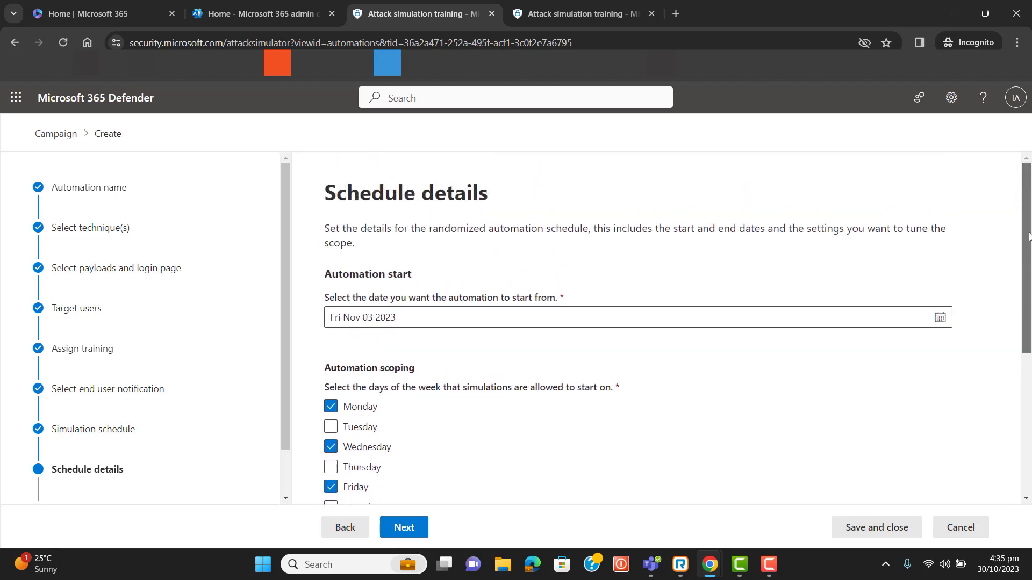
{"action": "scroll", "coordinate": [1028, 241], "scroll_direction": "down", "scroll_amount": 5}
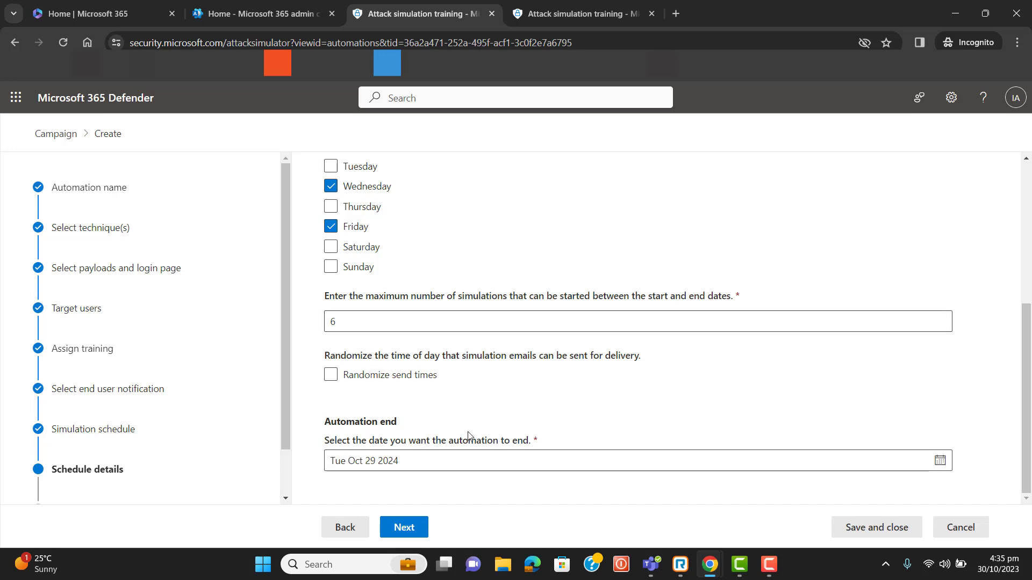
{"action": "left_click_drag", "start_coordinate": [1027, 377], "coordinate": [1029, 413]}
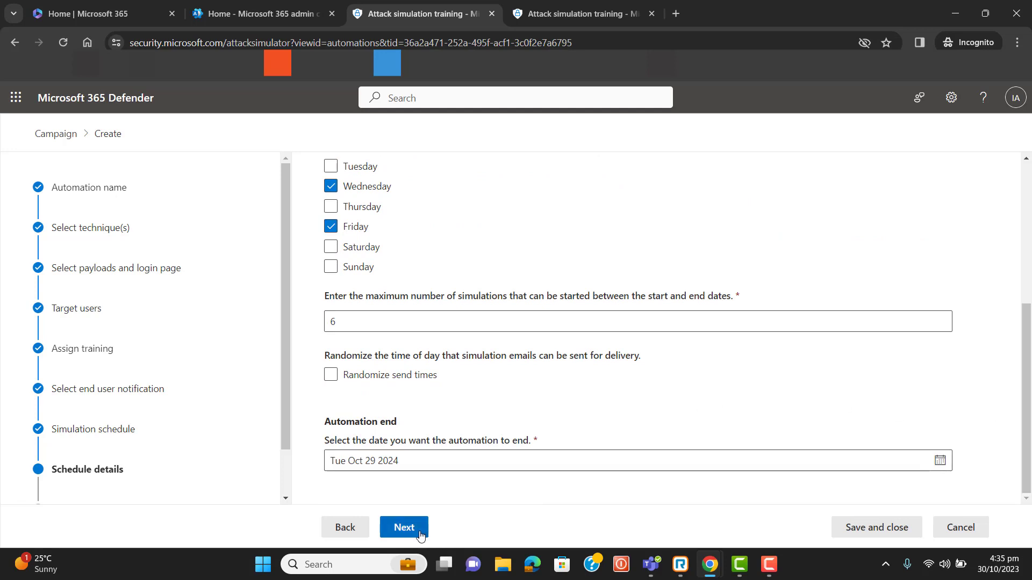
- In the launch details, set the automation to target all selected users in every simulation run and proceed to the review
{"action": "left_click", "coordinate": [404, 527]}
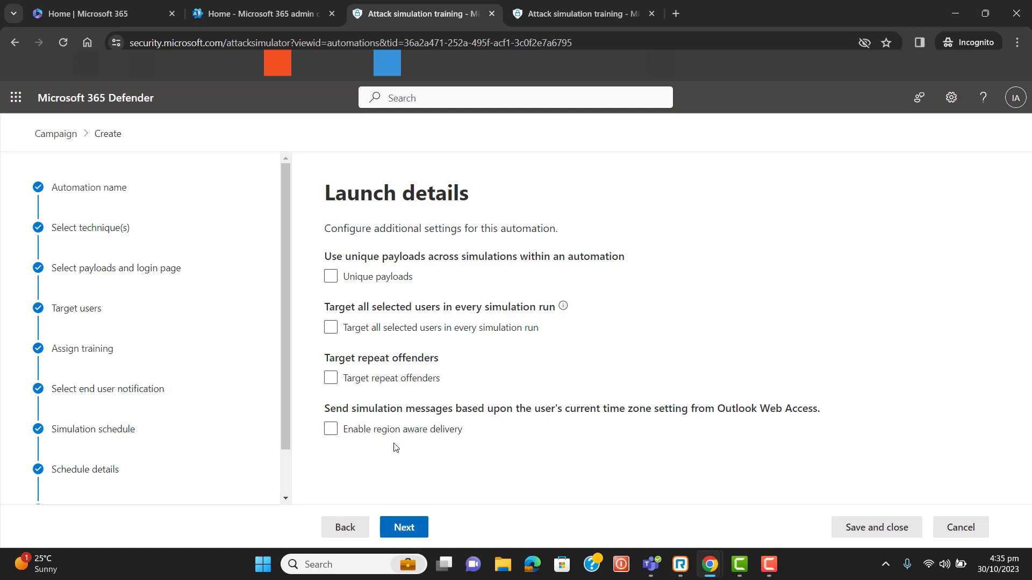
{"action": "left_click", "coordinate": [342, 281]}
{"action": "left_click", "coordinate": [342, 282]}
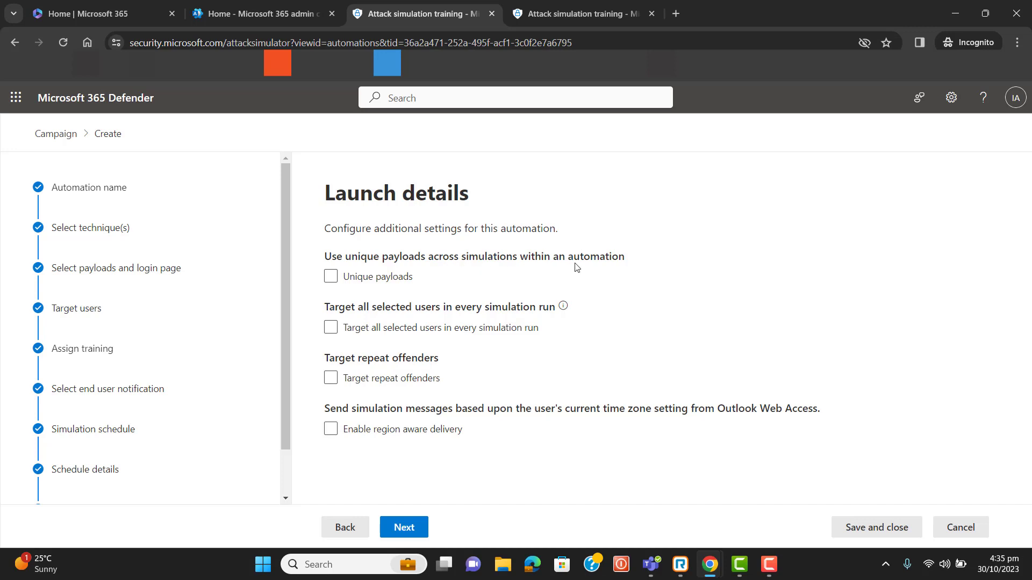
{"action": "left_click", "coordinate": [330, 328]}
{"action": "mouse_move", "coordinate": [563, 307]}
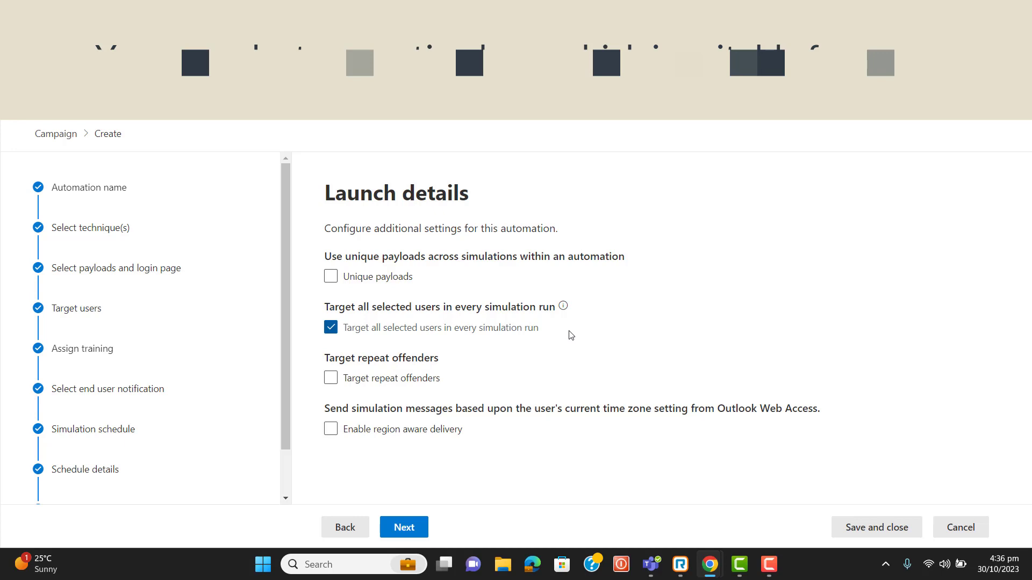
{"action": "left_click", "coordinate": [401, 528]}
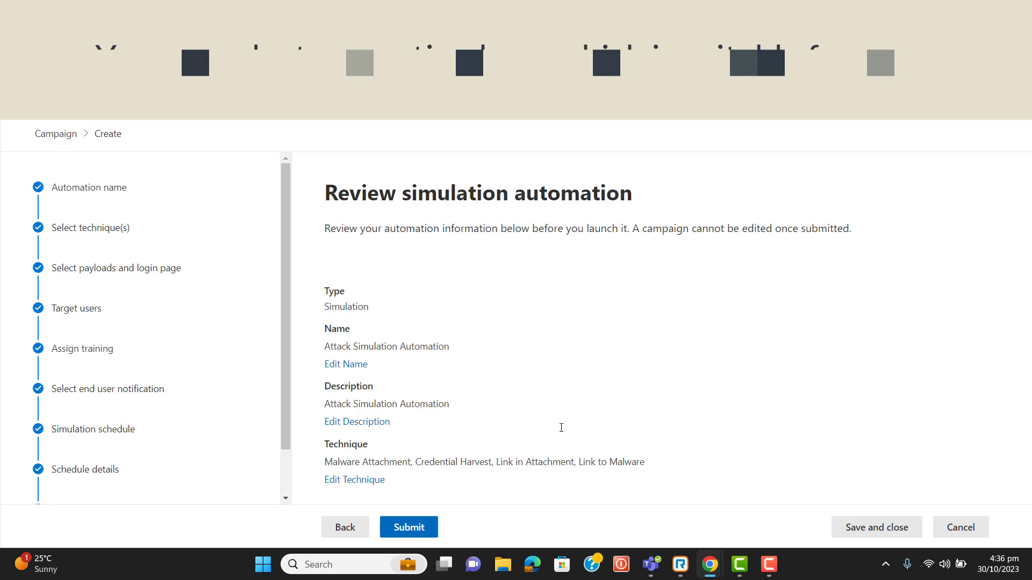
- Submit the reviewed simulation automation and finish the creation wizard to return to the automations list
{"action": "left_click", "coordinate": [654, 378]}
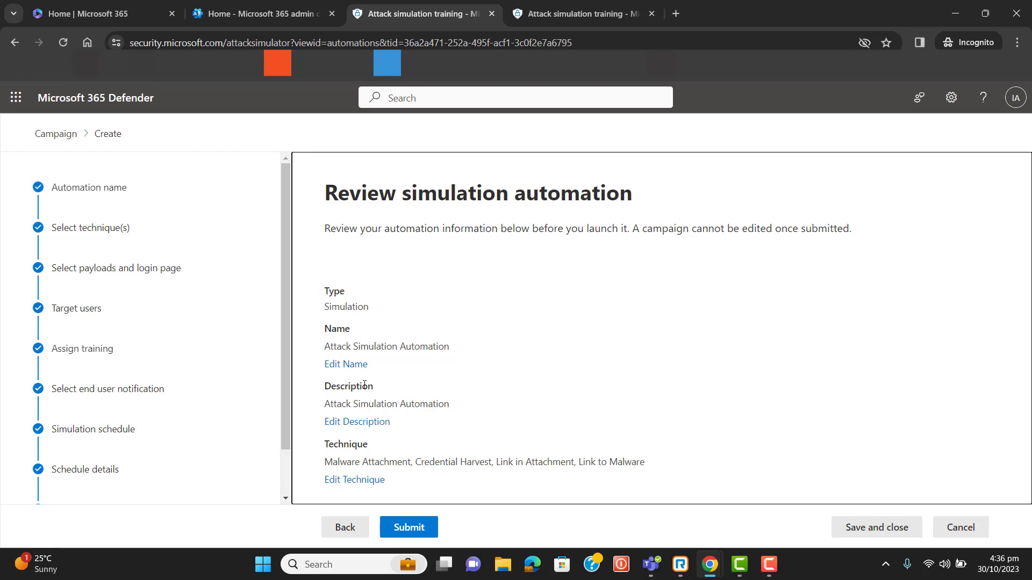
{"action": "left_click", "coordinate": [418, 527]}
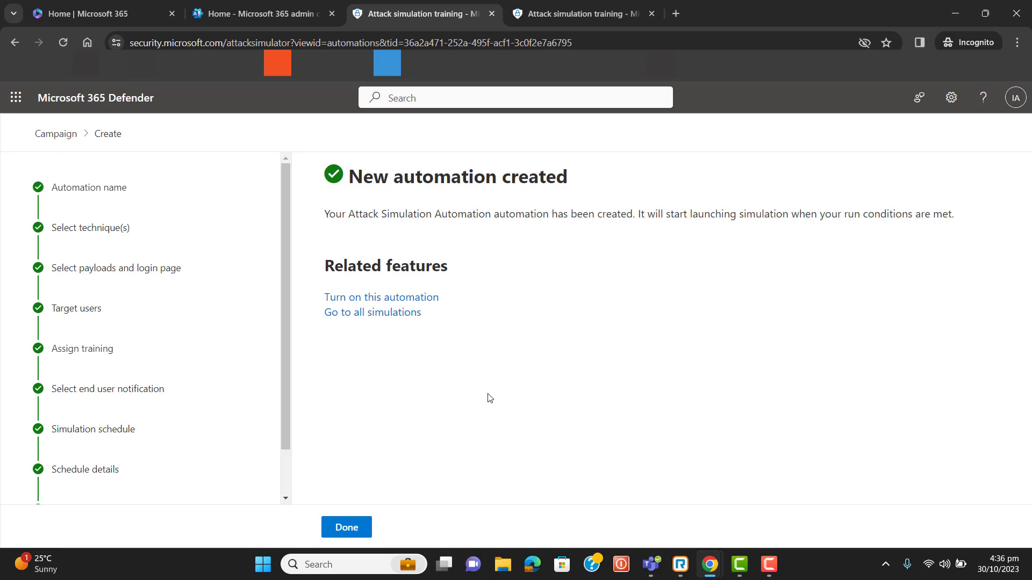
{"action": "left_click", "coordinate": [353, 531]}
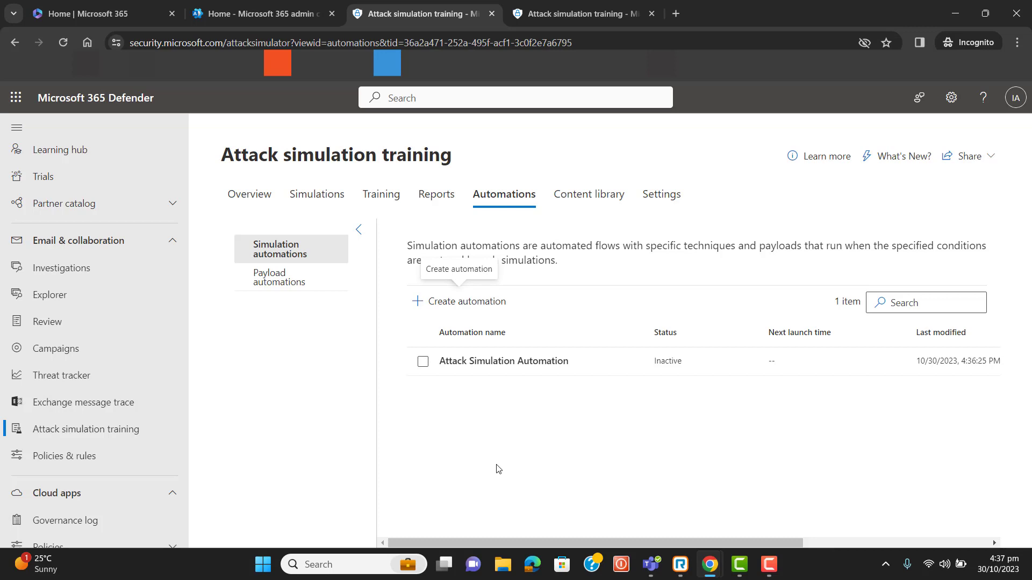
- Turn on the Attack Simulation Automation and reload the page to update its status
{"action": "left_click", "coordinate": [423, 361]}
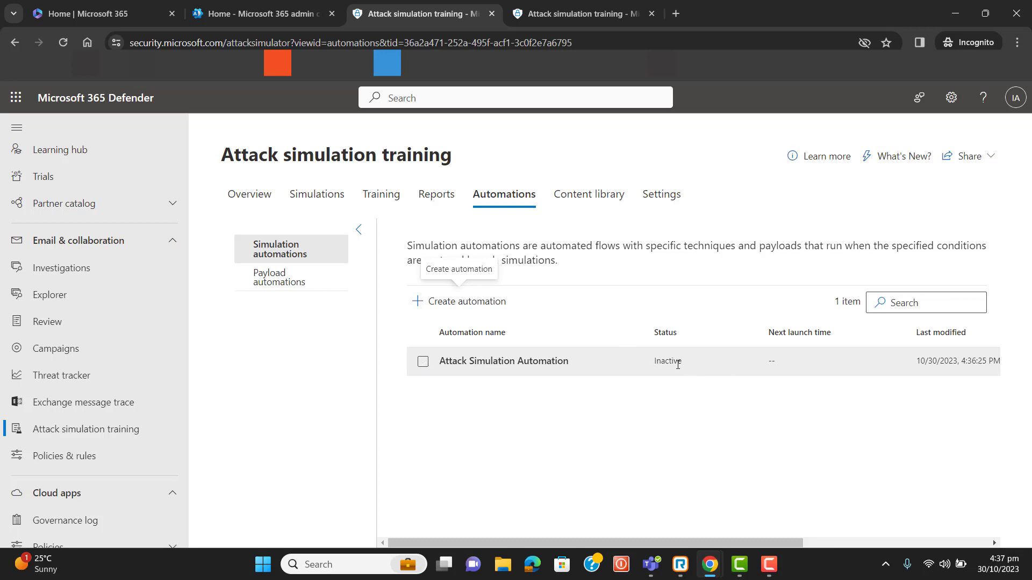
{"action": "left_click", "coordinate": [423, 364]}
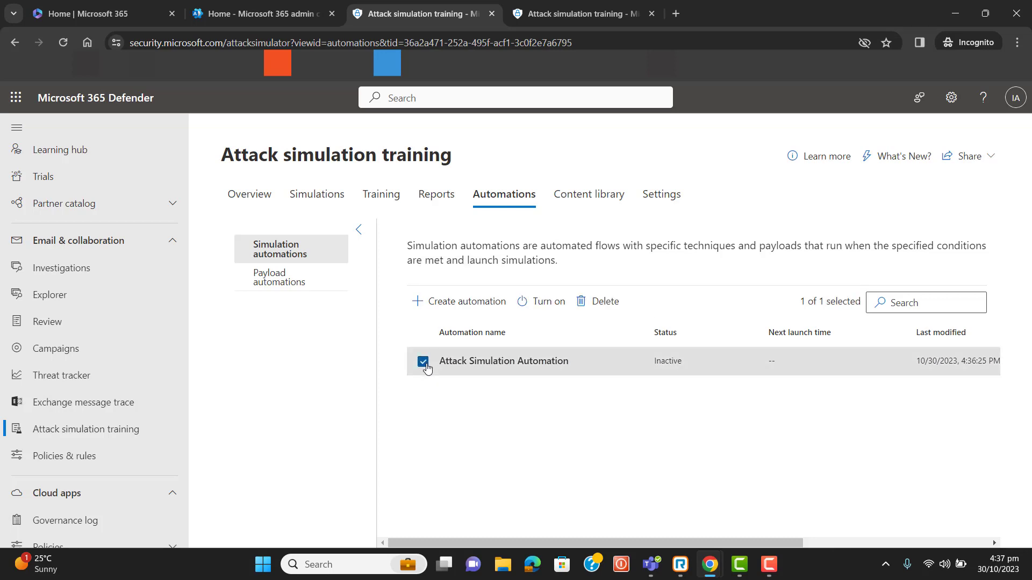
{"action": "left_click", "coordinate": [544, 302]}
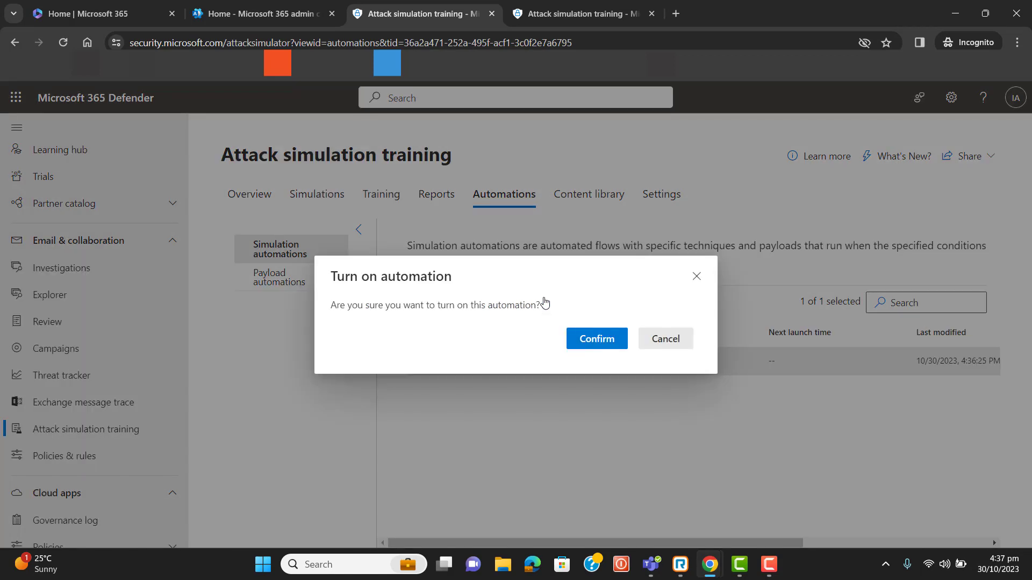
{"action": "left_click", "coordinate": [591, 340]}
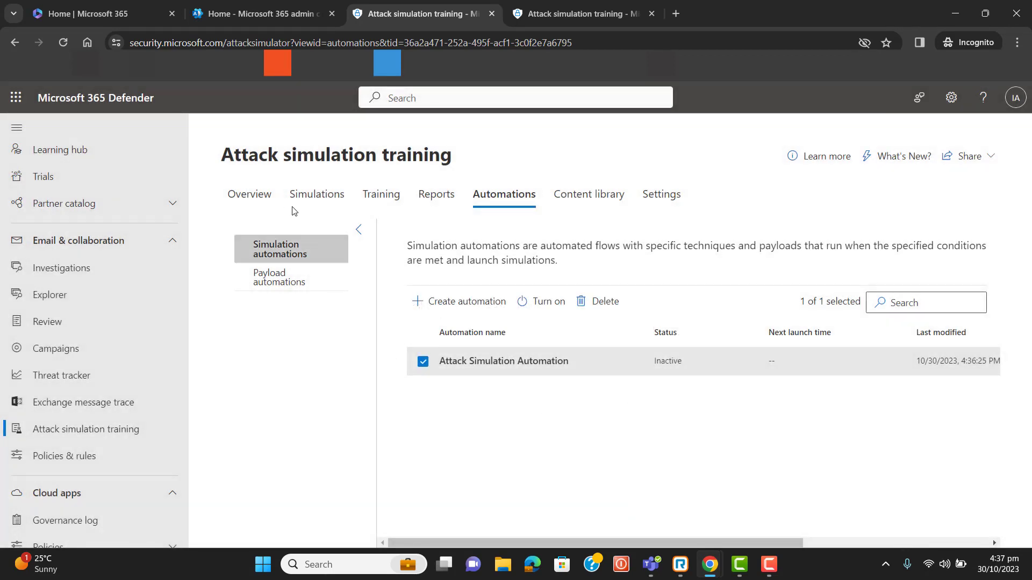
{"action": "left_click", "coordinate": [61, 39]}
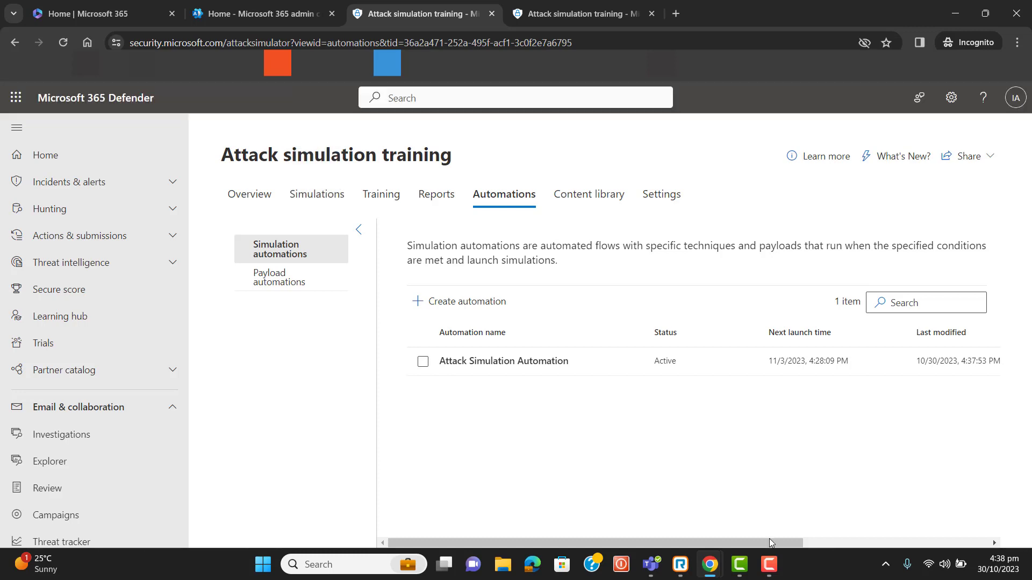
{"action": "left_click", "coordinate": [768, 565]}
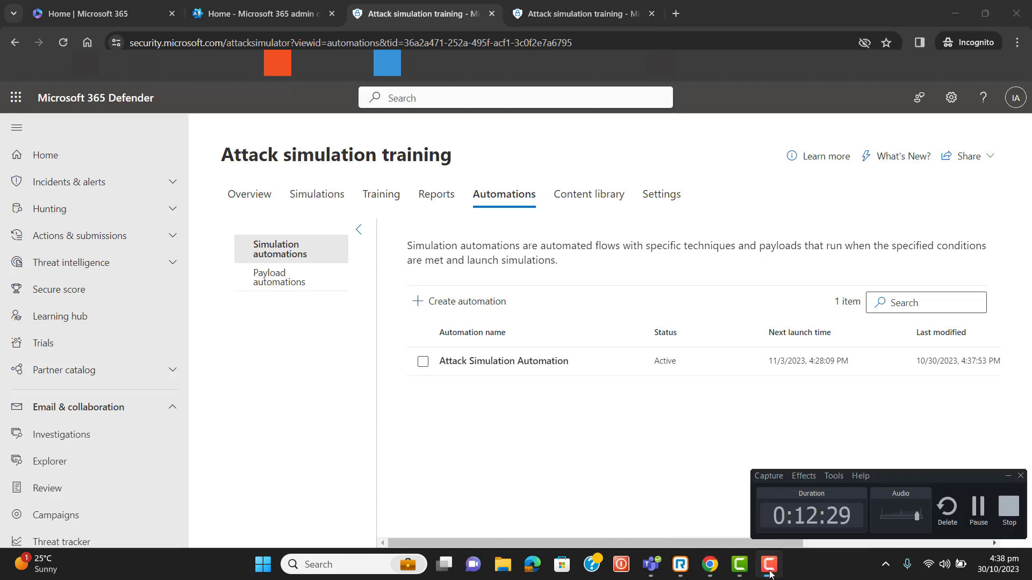
{"action": "left_click", "coordinate": [769, 571]}
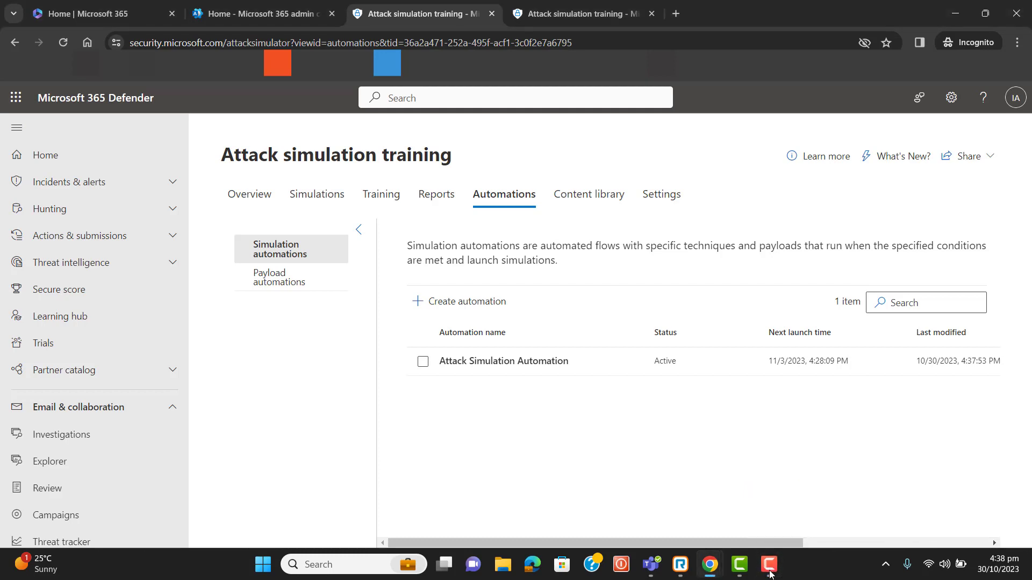
{"action": "left_click", "coordinate": [769, 573]}
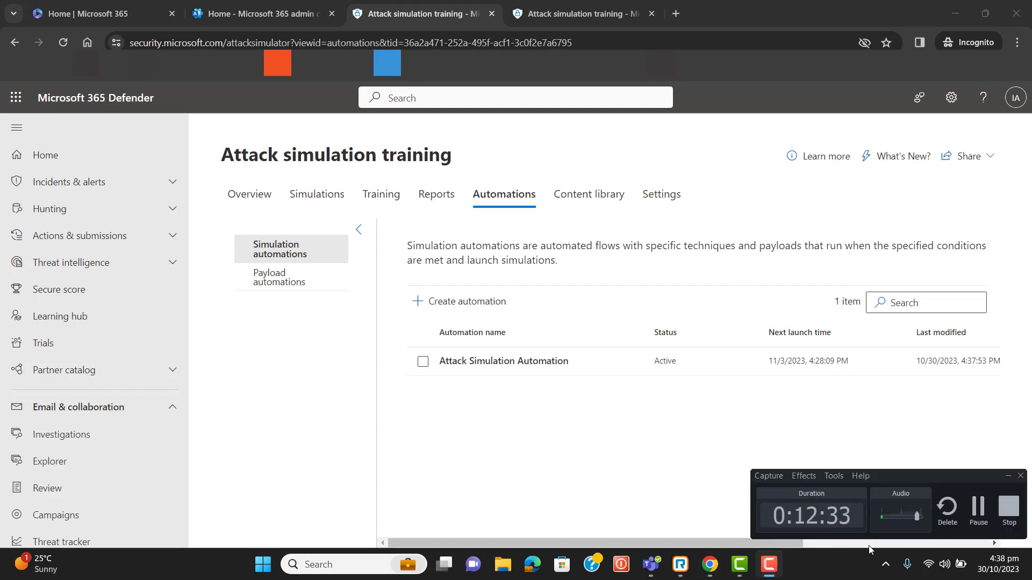